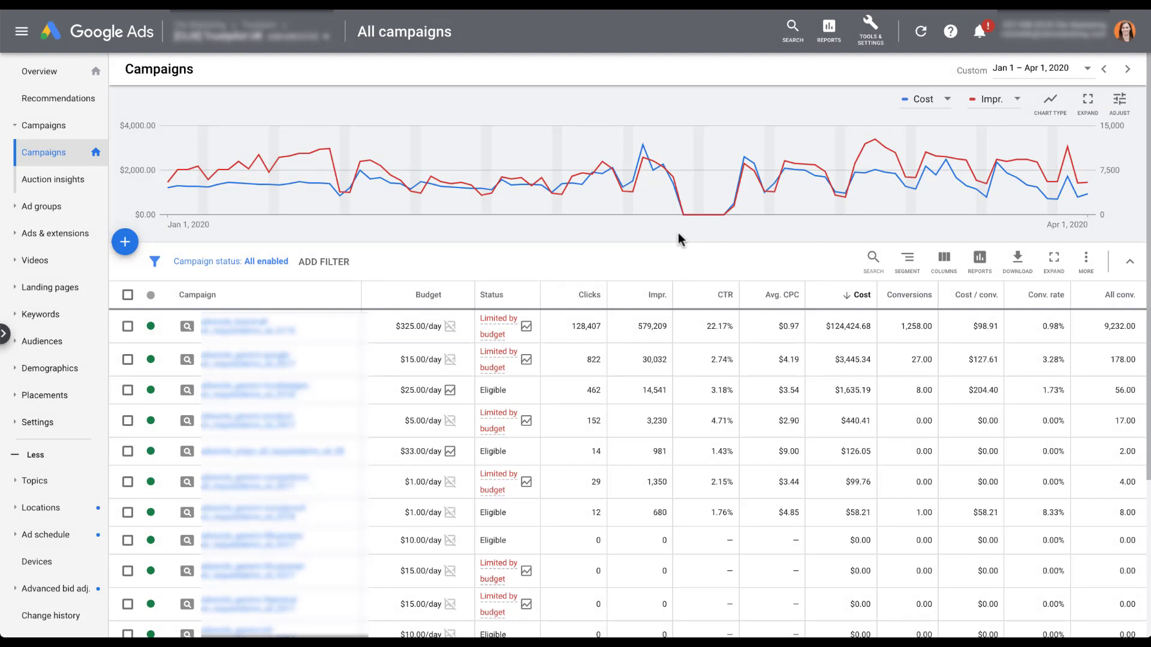
- Open the campaign column editor and expand the Custom columns section, which shows none yet
{"action": "left_click", "coordinate": [947, 267]}
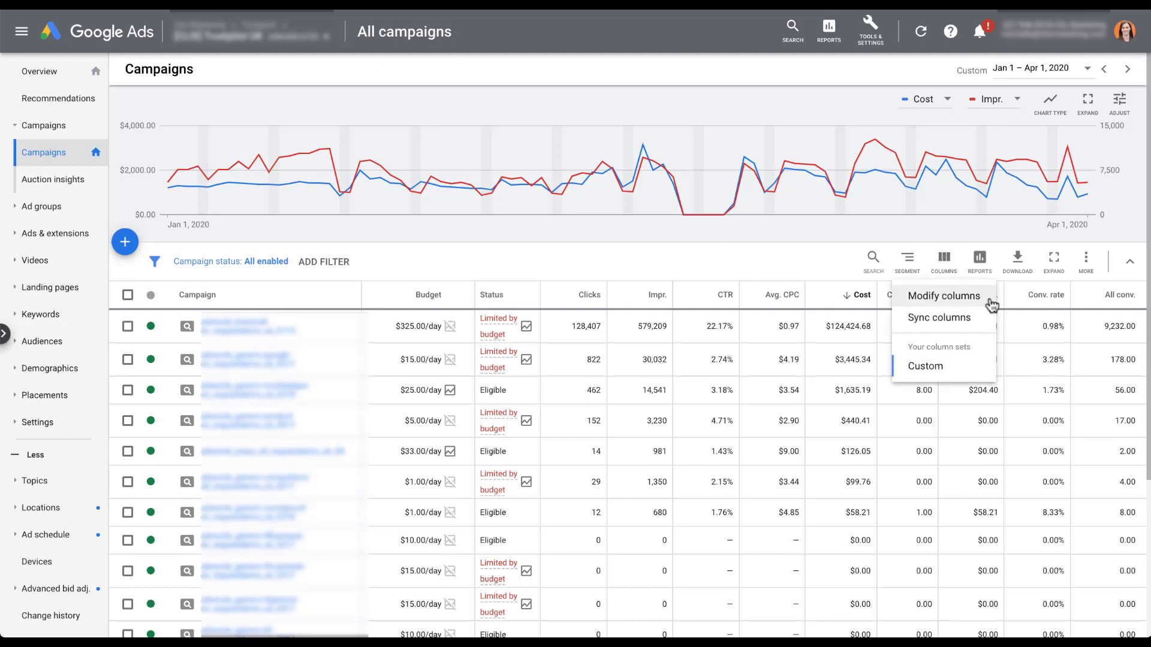
{"action": "left_click", "coordinate": [944, 296]}
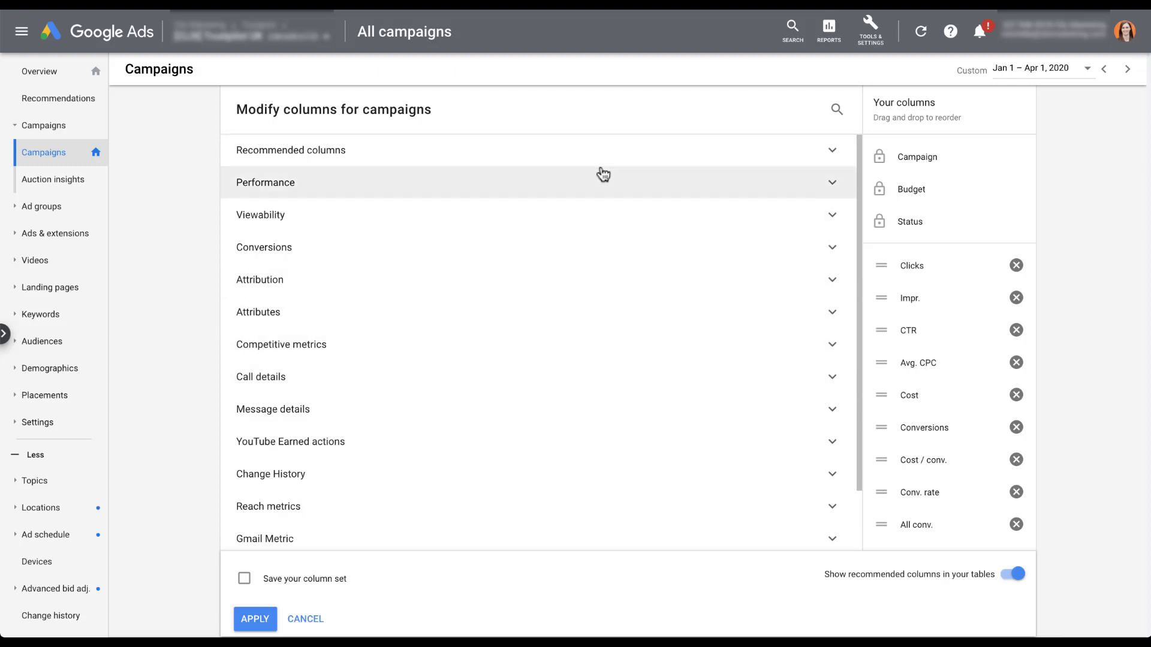
{"action": "left_click", "coordinate": [827, 251]}
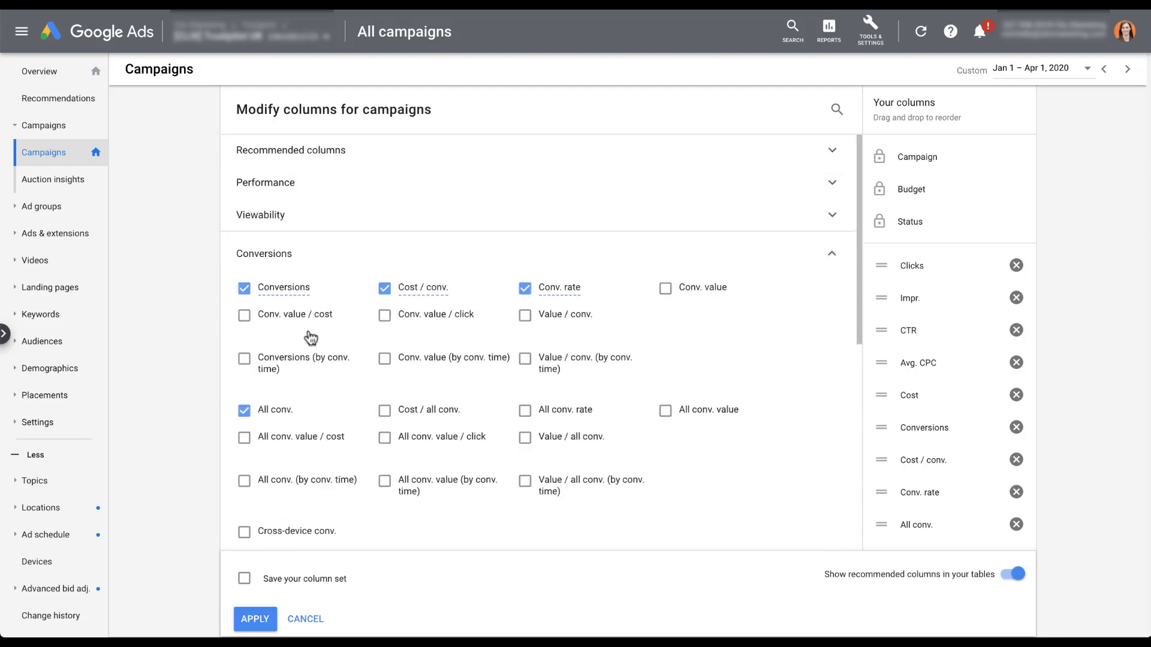
{"action": "left_click", "coordinate": [829, 257]}
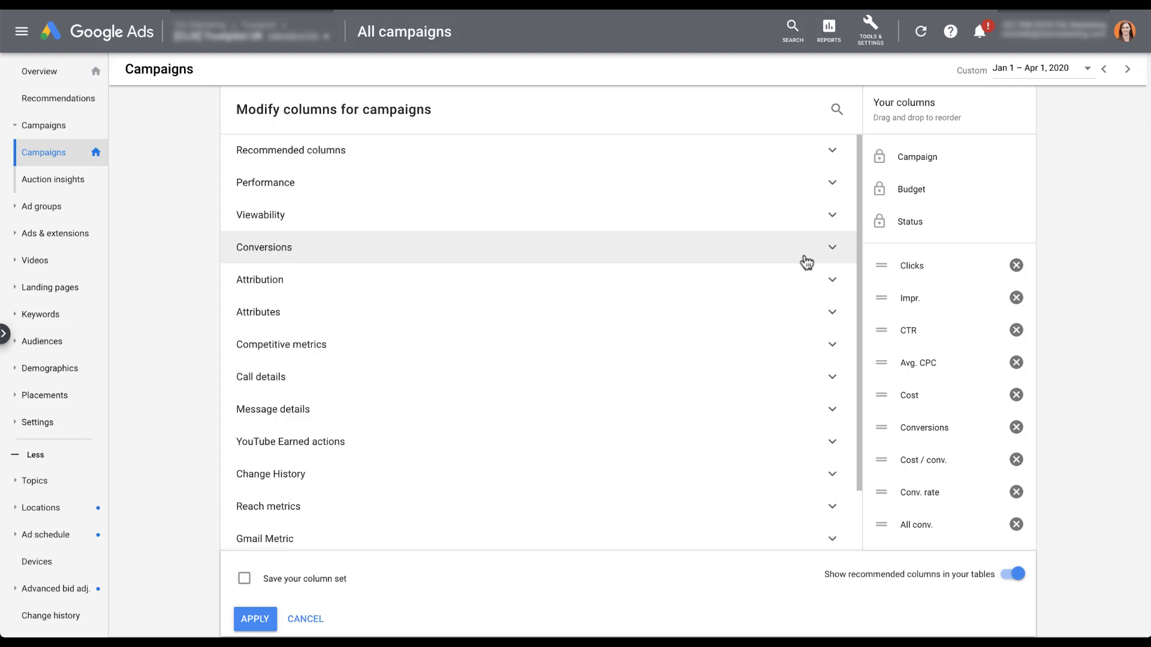
{"action": "scroll", "coordinate": [770, 309], "scroll_direction": "down", "scroll_amount": 2}
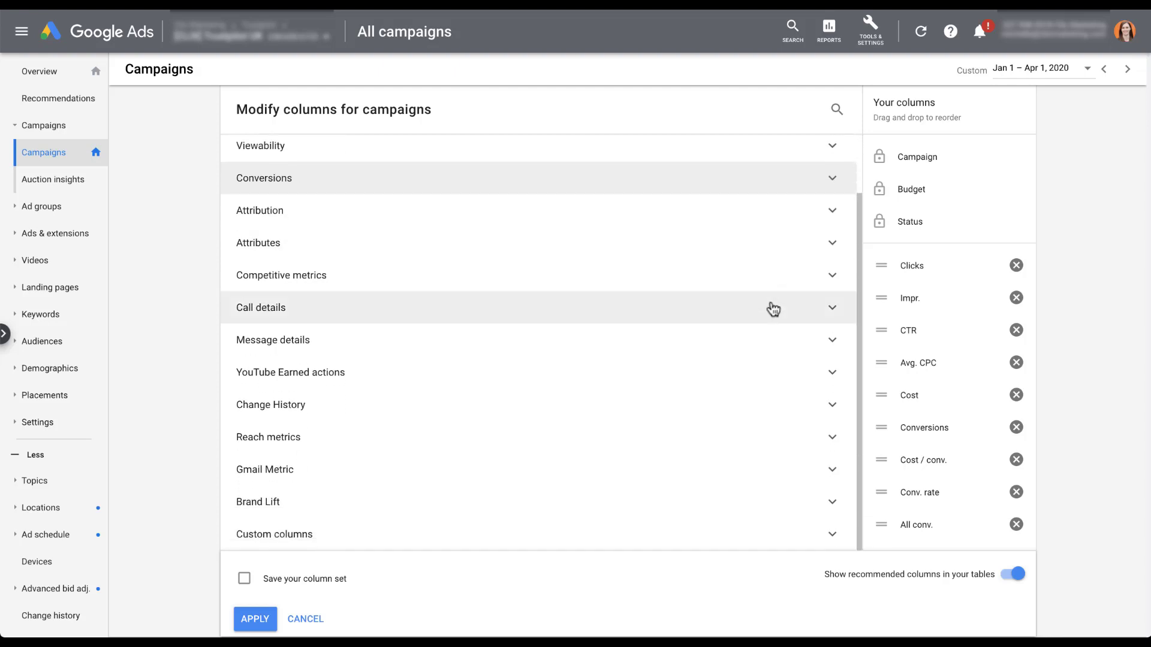
{"action": "left_click", "coordinate": [834, 535]}
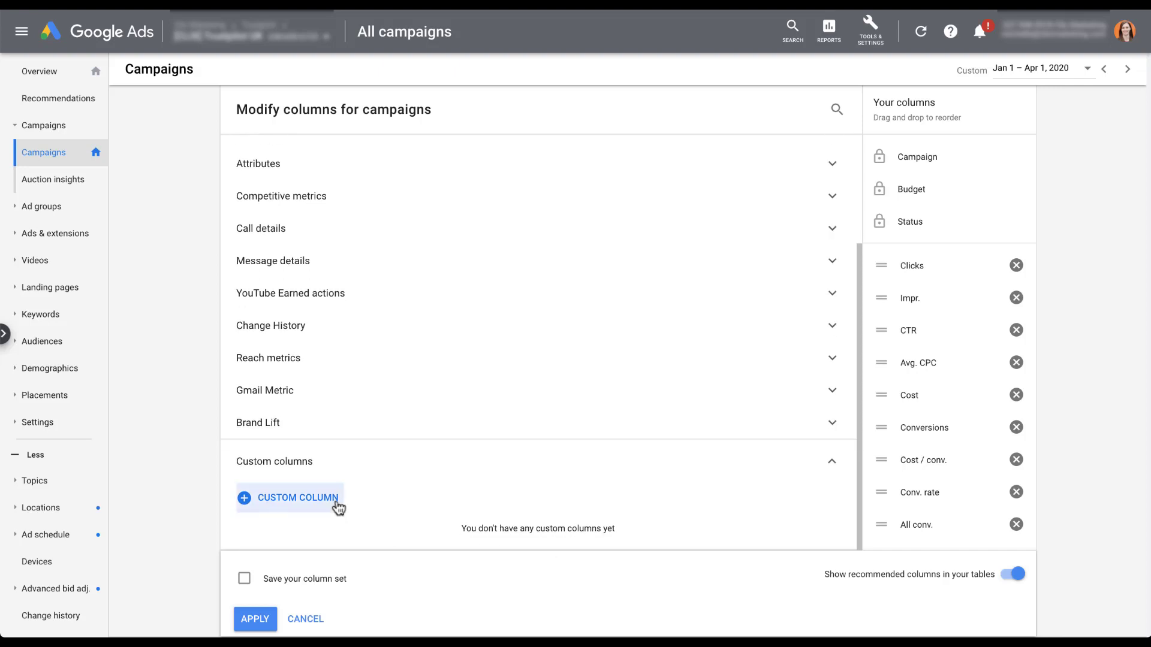
- Start a blank custom column, check the description help, and keep Data format at Number (123)
{"action": "left_click", "coordinate": [298, 498]}
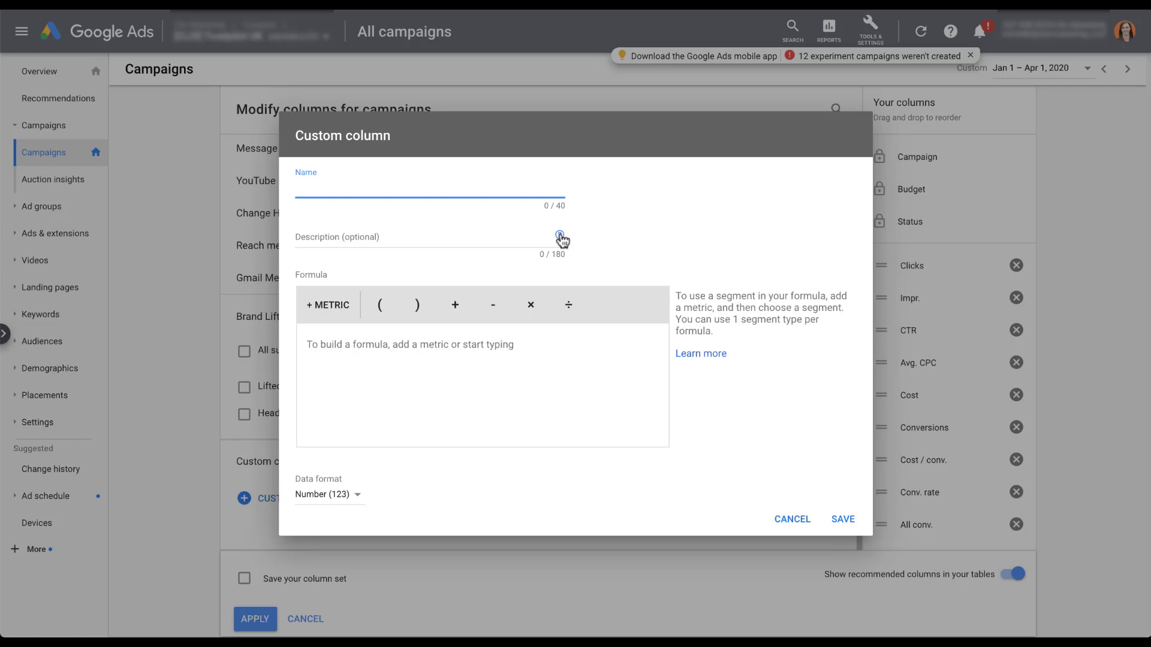
{"action": "mouse_move", "coordinate": [560, 237]}
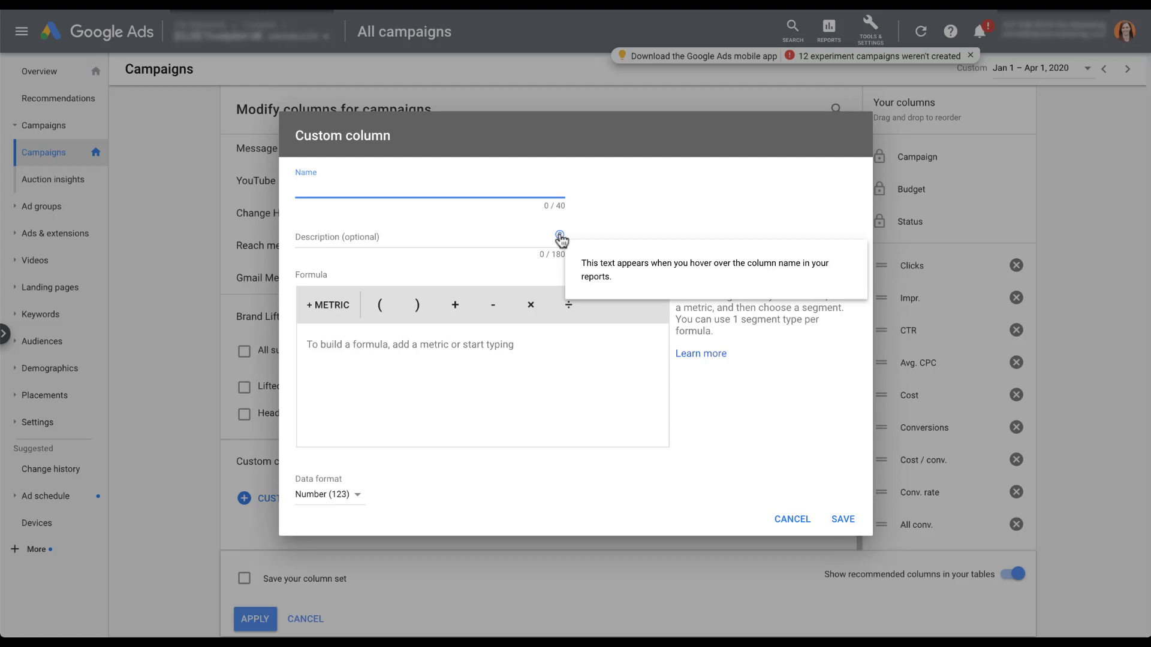
{"action": "left_click", "coordinate": [592, 234]}
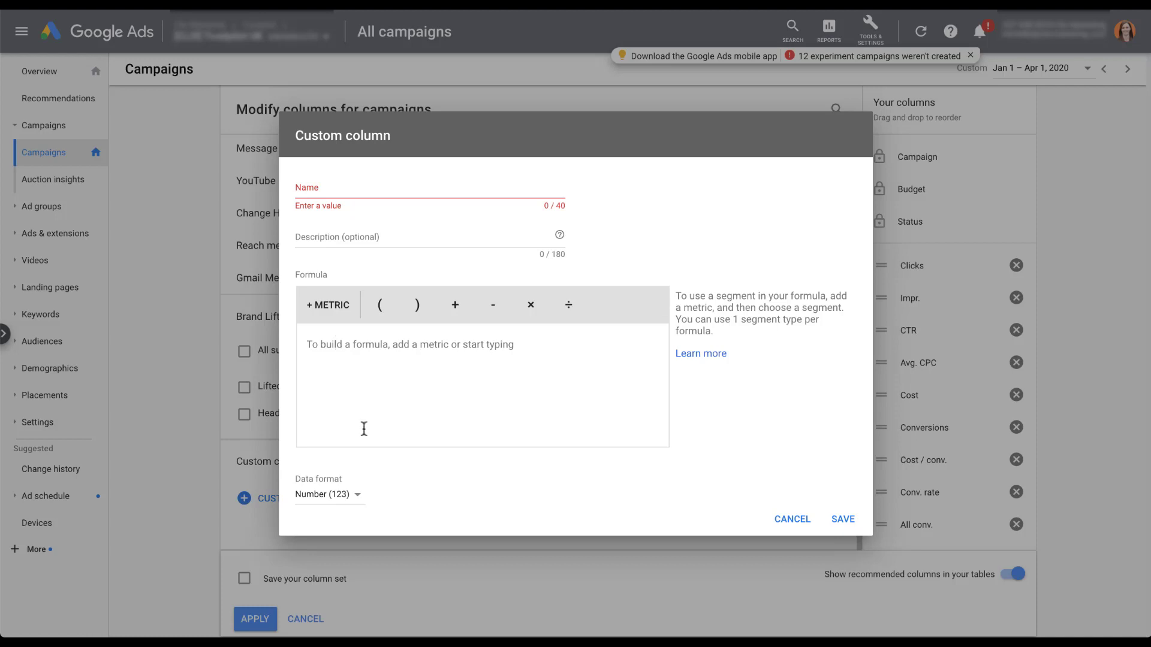
{"action": "left_click", "coordinate": [358, 496]}
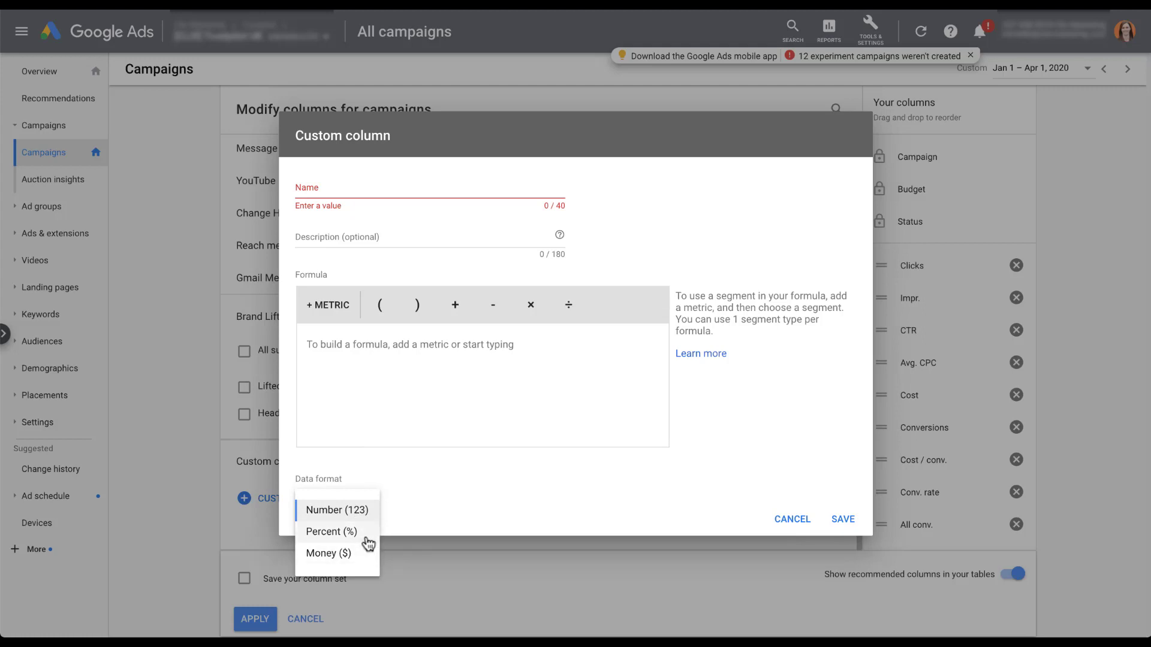
{"action": "left_click", "coordinate": [410, 475]}
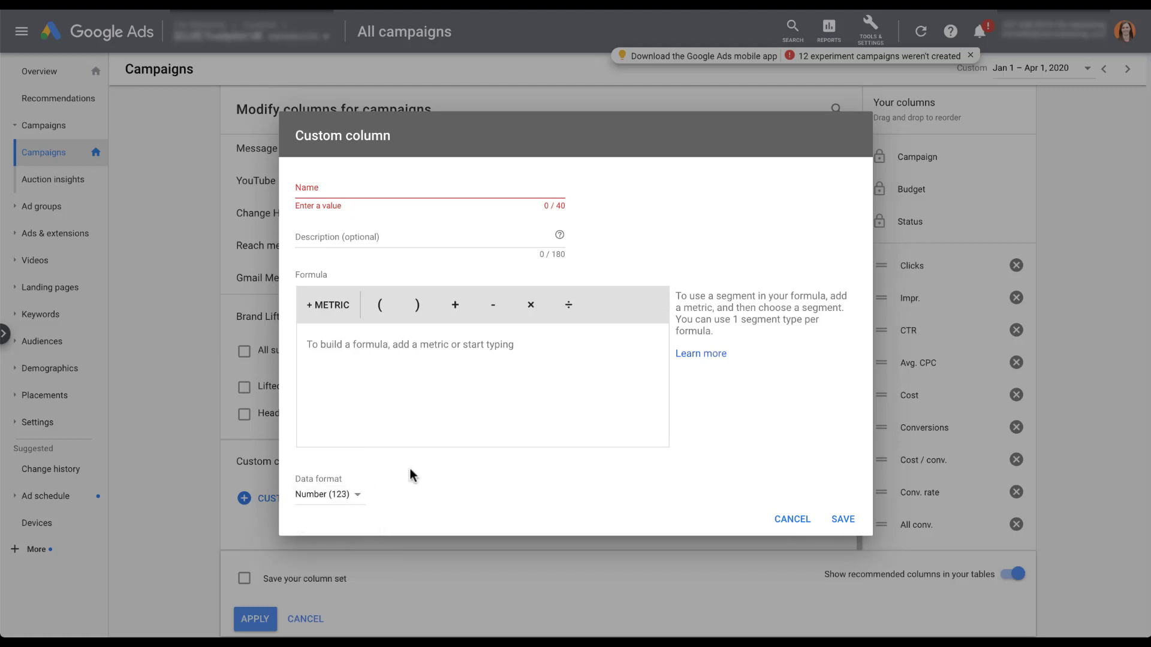
- Browse the formula's metric list, looking through the Competitive and Brand Lift categories
{"action": "left_click", "coordinate": [347, 311]}
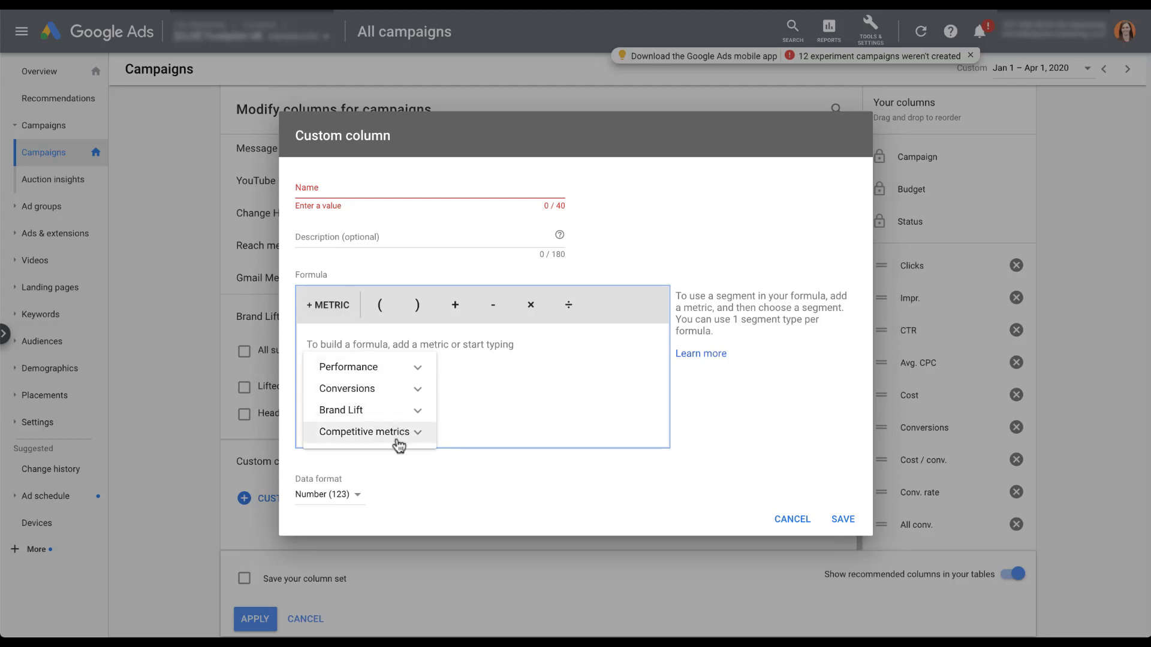
{"action": "left_click", "coordinate": [418, 436]}
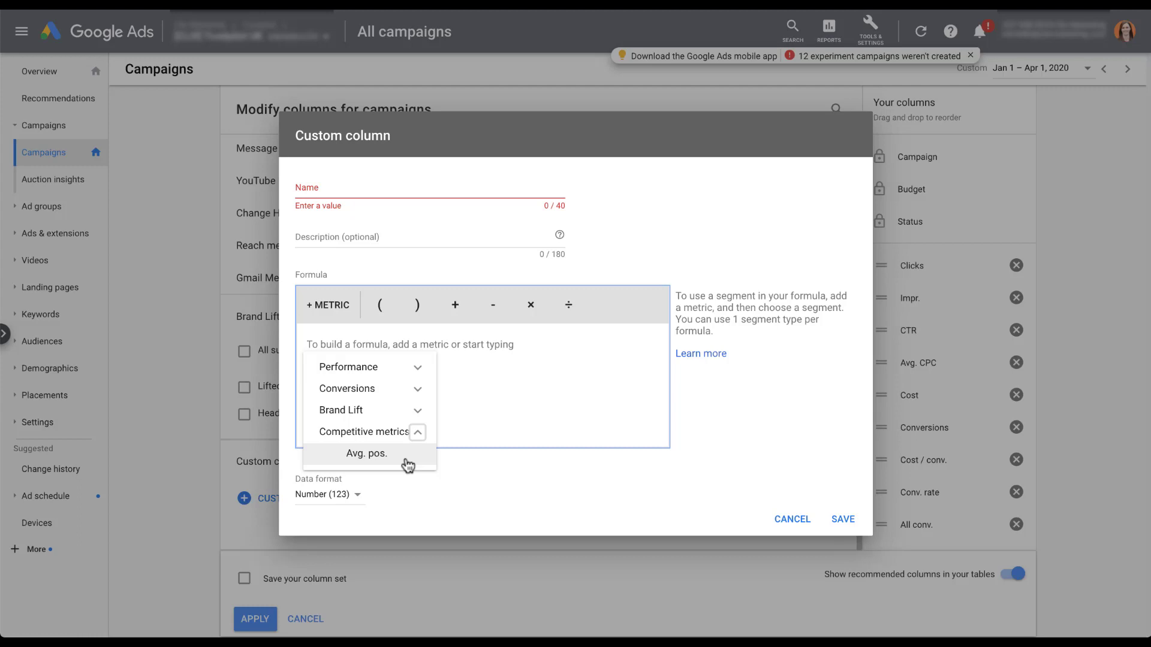
{"action": "left_click", "coordinate": [418, 432]}
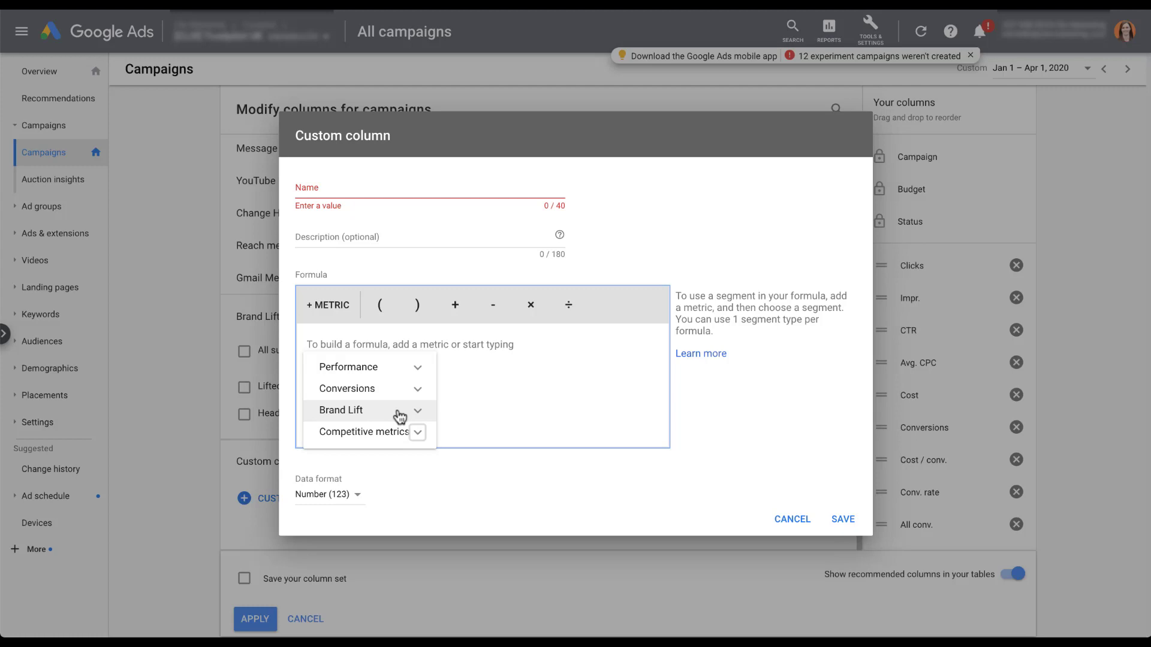
{"action": "left_click", "coordinate": [421, 414]}
{"action": "scroll", "coordinate": [460, 457], "scroll_direction": "down", "scroll_amount": 1}
{"action": "scroll", "coordinate": [459, 457], "scroll_direction": "down", "scroll_amount": 1}
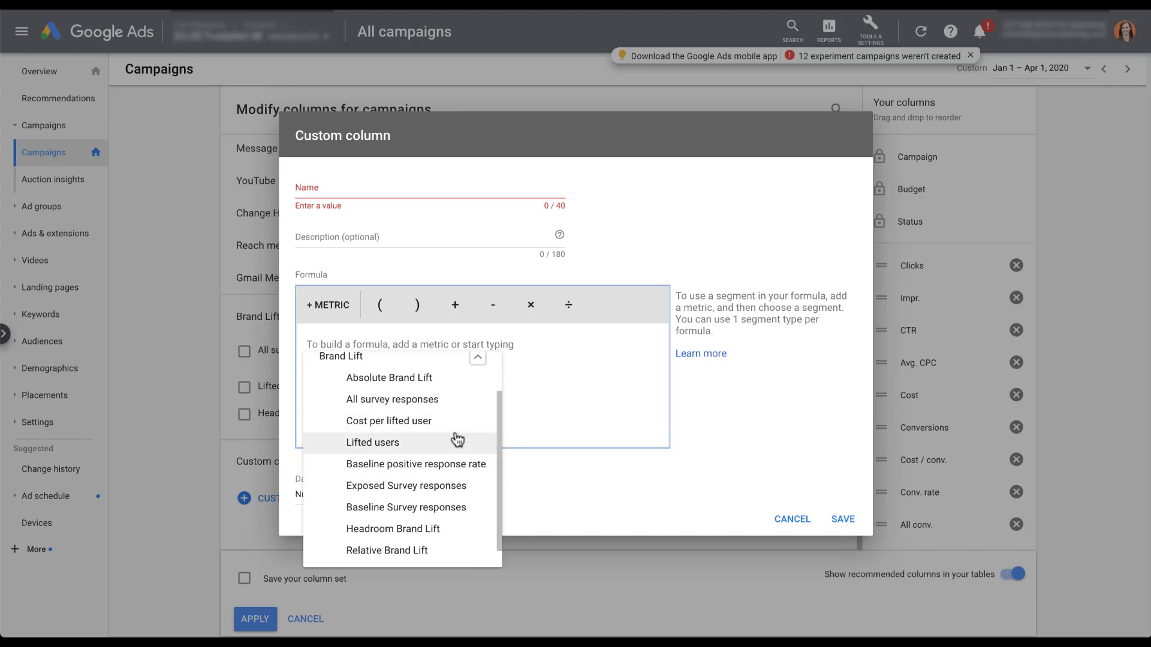
{"action": "scroll", "coordinate": [458, 439], "scroll_direction": "up", "scroll_amount": 1}
{"action": "scroll", "coordinate": [475, 392], "scroll_direction": "up", "scroll_amount": 1}
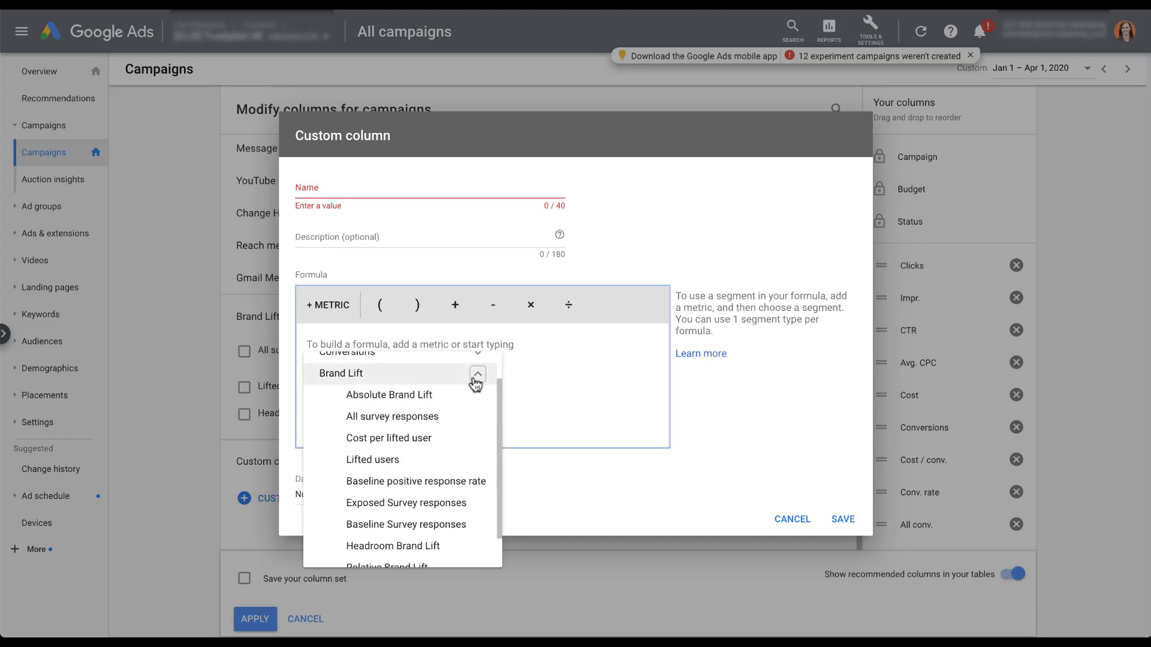
{"action": "left_click", "coordinate": [477, 374]}
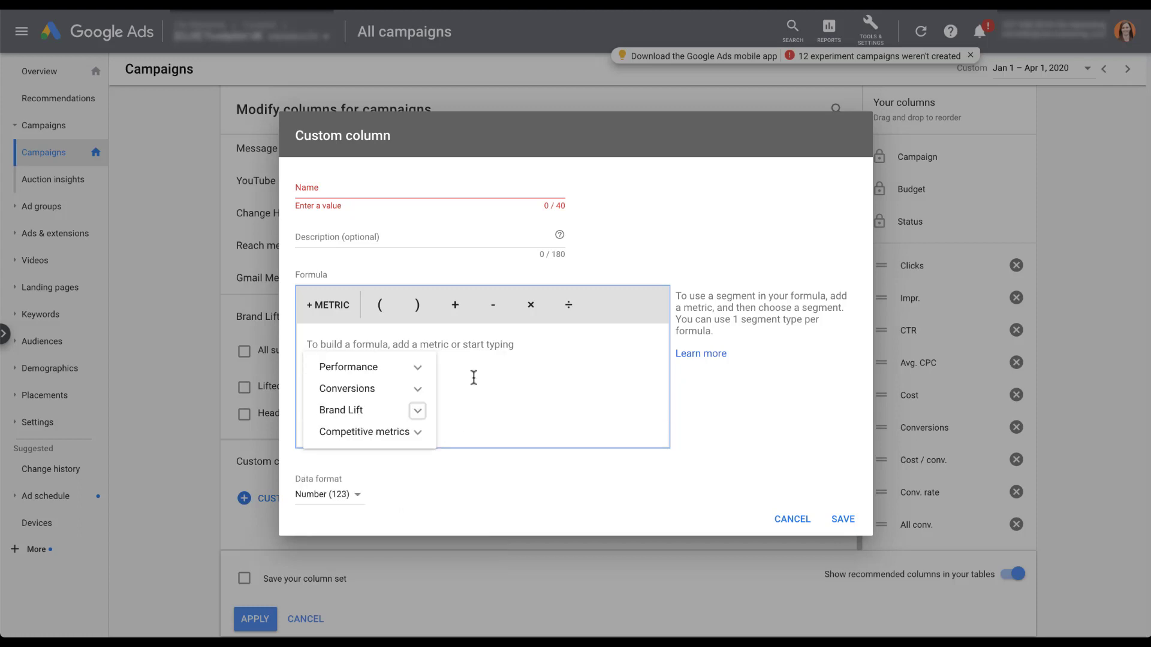
- Review the Performance and Conversions metrics, leaving the Performance category expanded
{"action": "left_click", "coordinate": [418, 368]}
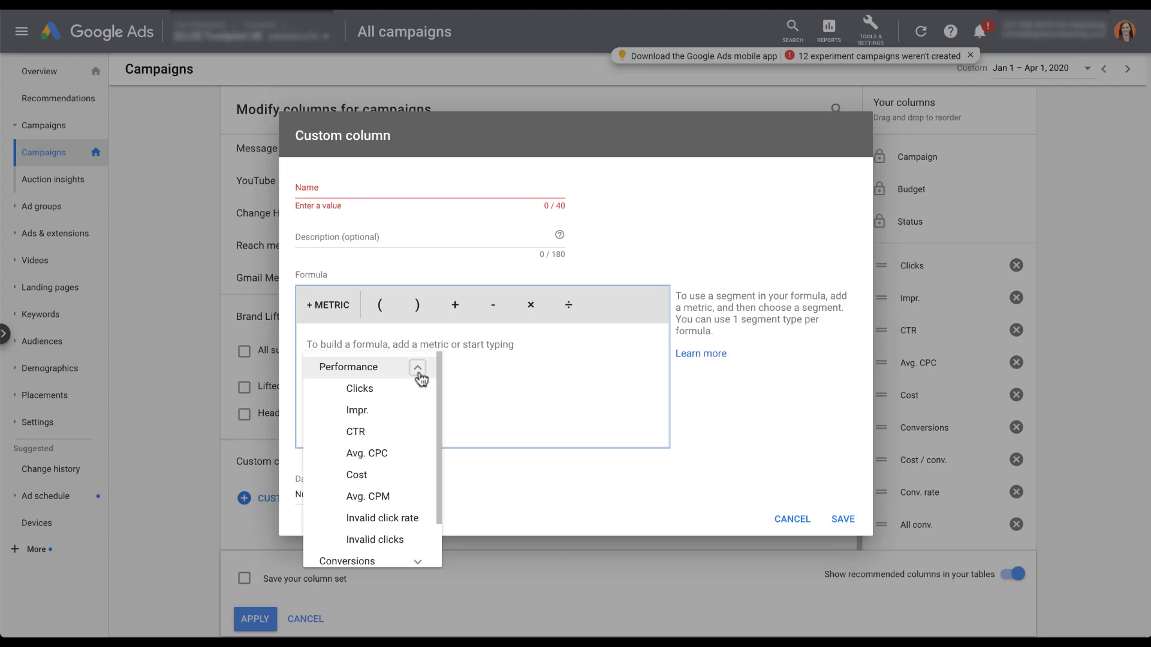
{"action": "left_click", "coordinate": [417, 368]}
{"action": "left_click", "coordinate": [421, 389]}
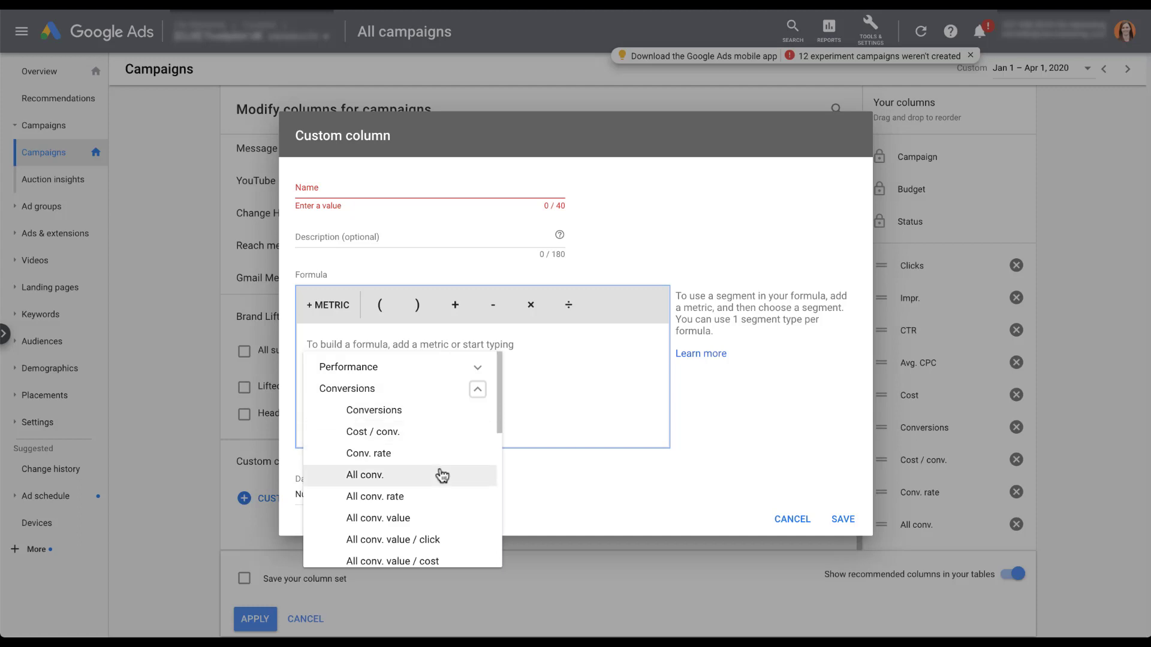
{"action": "scroll", "coordinate": [441, 475], "scroll_direction": "down", "scroll_amount": 1}
{"action": "scroll", "coordinate": [441, 474], "scroll_direction": "down", "scroll_amount": 1}
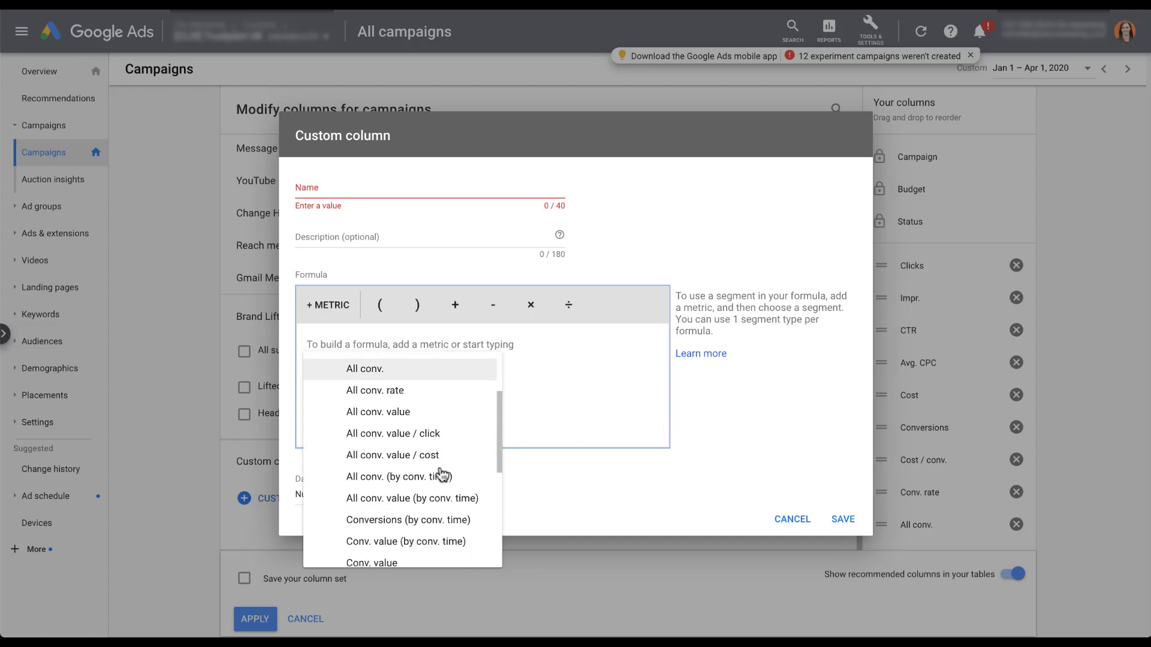
{"action": "scroll", "coordinate": [442, 474], "scroll_direction": "down", "scroll_amount": 5}
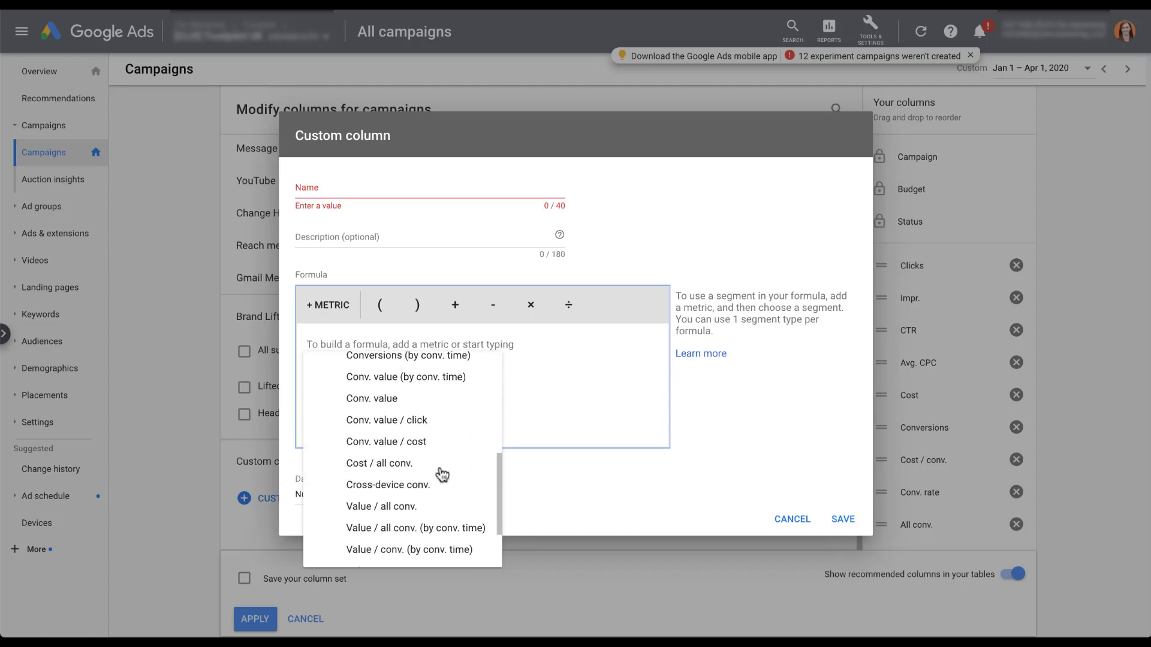
{"action": "scroll", "coordinate": [442, 474], "scroll_direction": "down", "scroll_amount": 3}
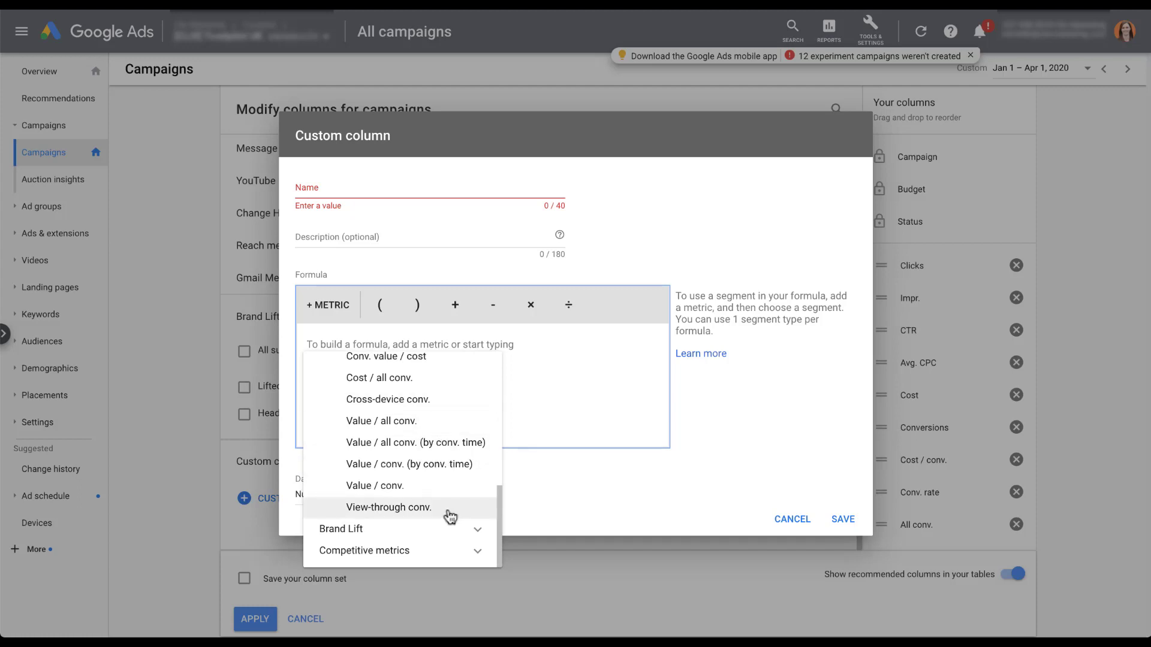
{"action": "scroll", "coordinate": [460, 390], "scroll_direction": "up", "scroll_amount": 2}
{"action": "scroll", "coordinate": [459, 389], "scroll_direction": "up", "scroll_amount": 5}
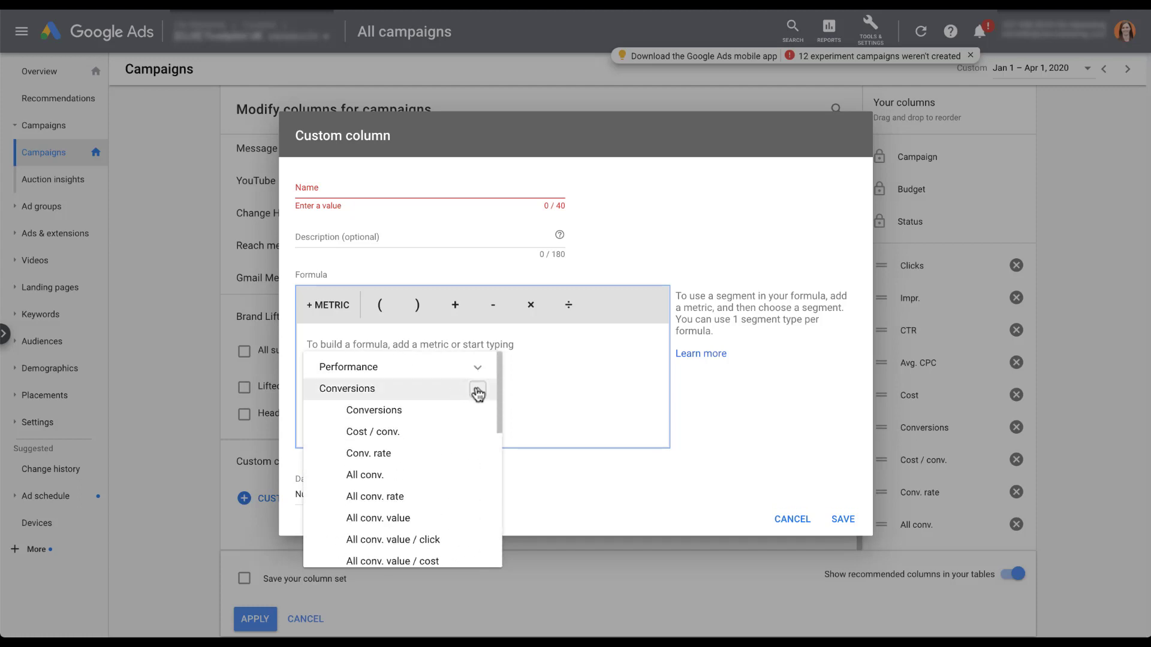
{"action": "left_click", "coordinate": [477, 388]}
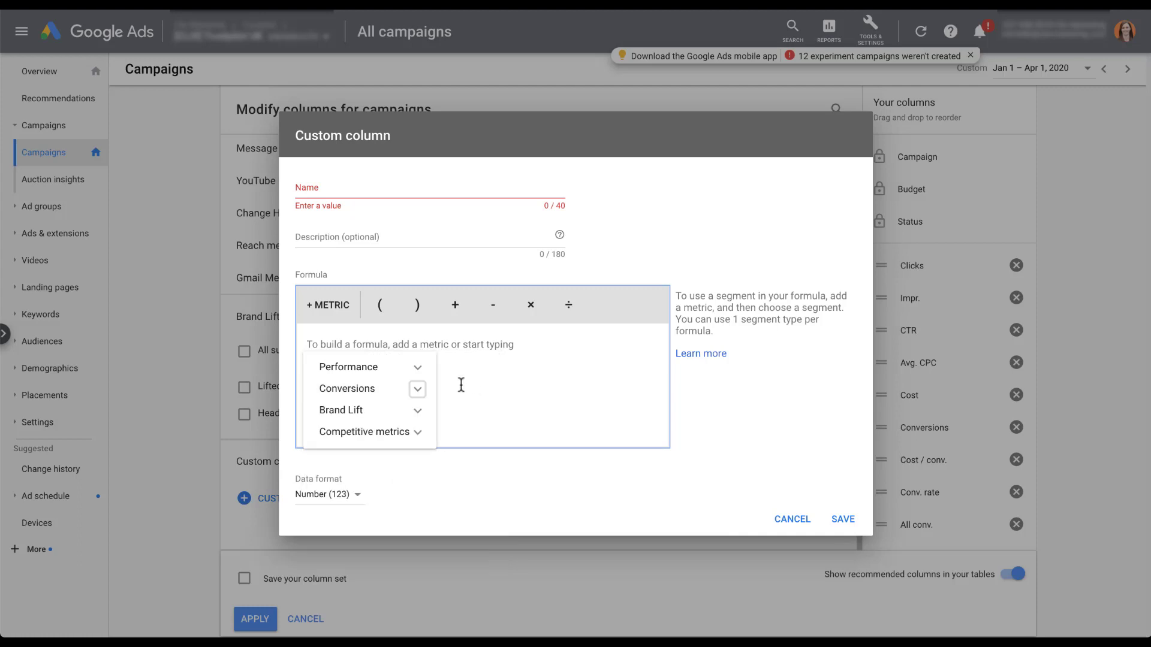
{"action": "left_click", "coordinate": [418, 368]}
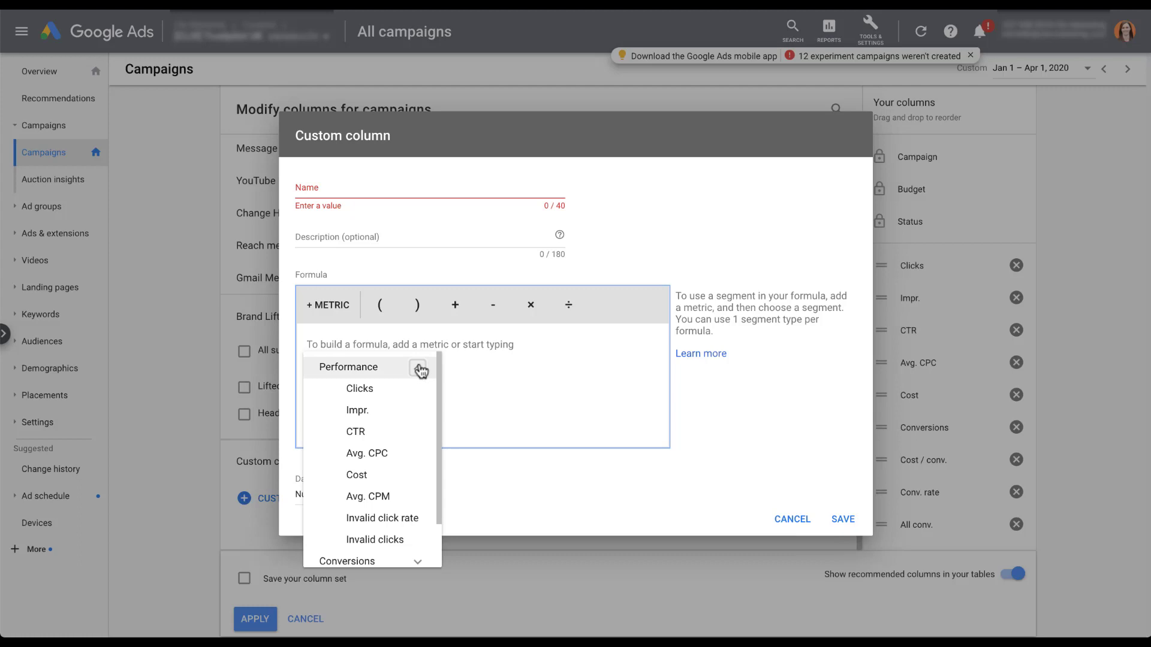
- Add Clicks to the formula and look through the Conversions, Device and Network segment options
{"action": "left_click", "coordinate": [388, 392]}
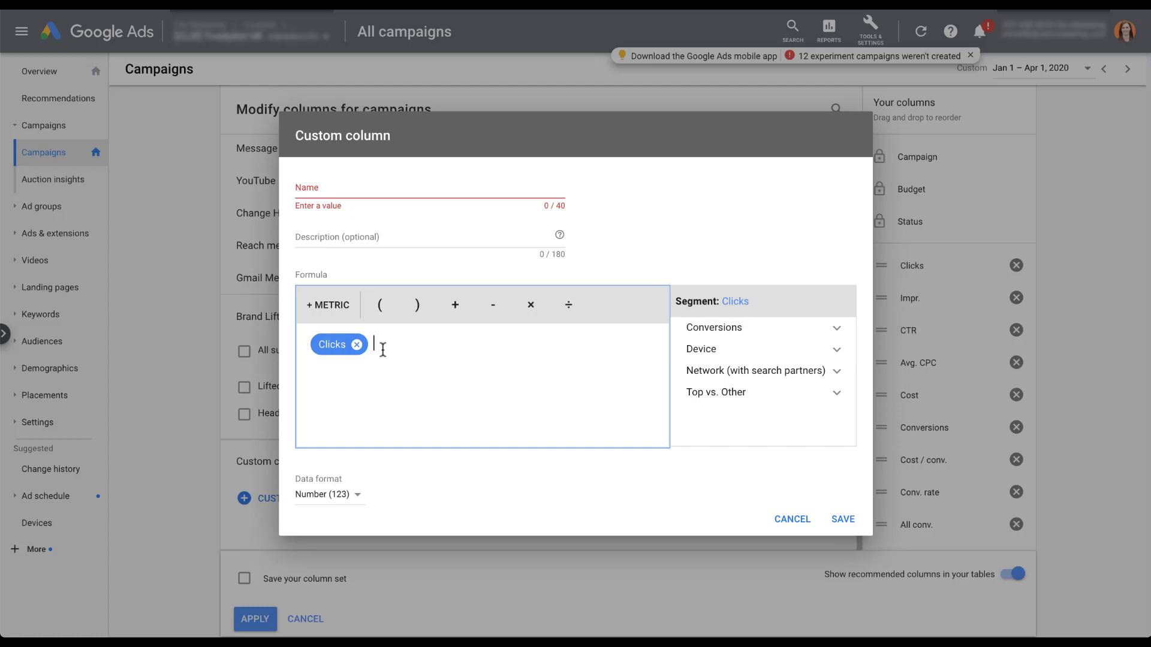
{"action": "left_click", "coordinate": [837, 340]}
{"action": "left_click", "coordinate": [833, 339]}
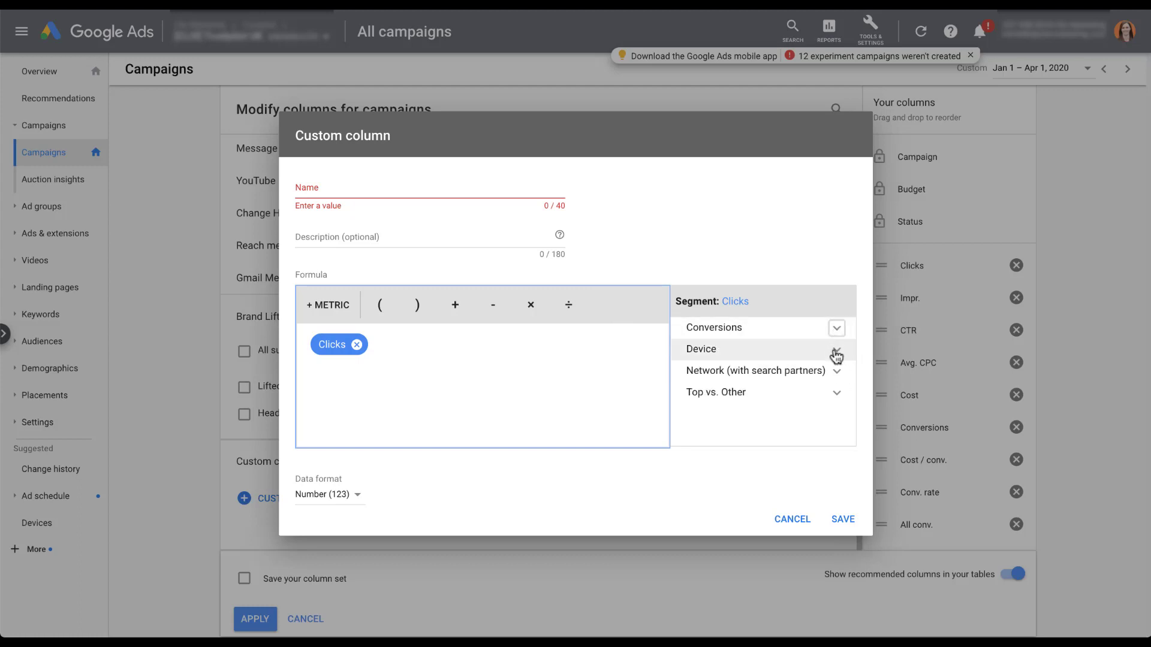
{"action": "left_click", "coordinate": [834, 352]}
{"action": "left_click", "coordinate": [833, 351]}
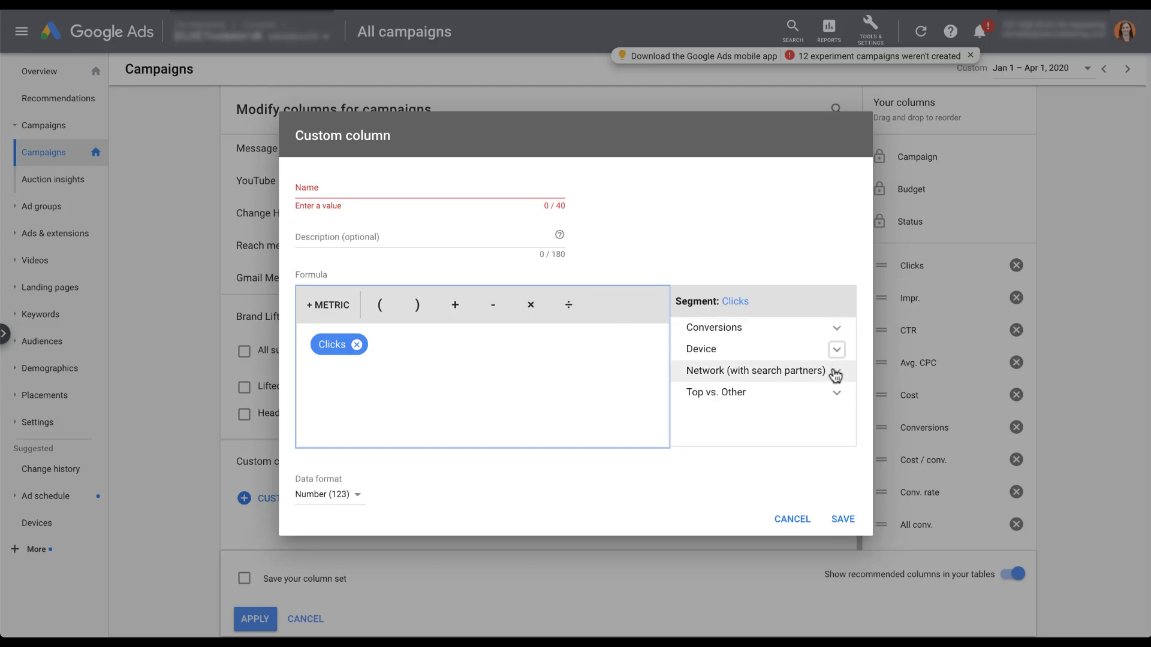
{"action": "left_click", "coordinate": [833, 371]}
{"action": "scroll", "coordinate": [826, 405], "scroll_direction": "down", "scroll_amount": 2}
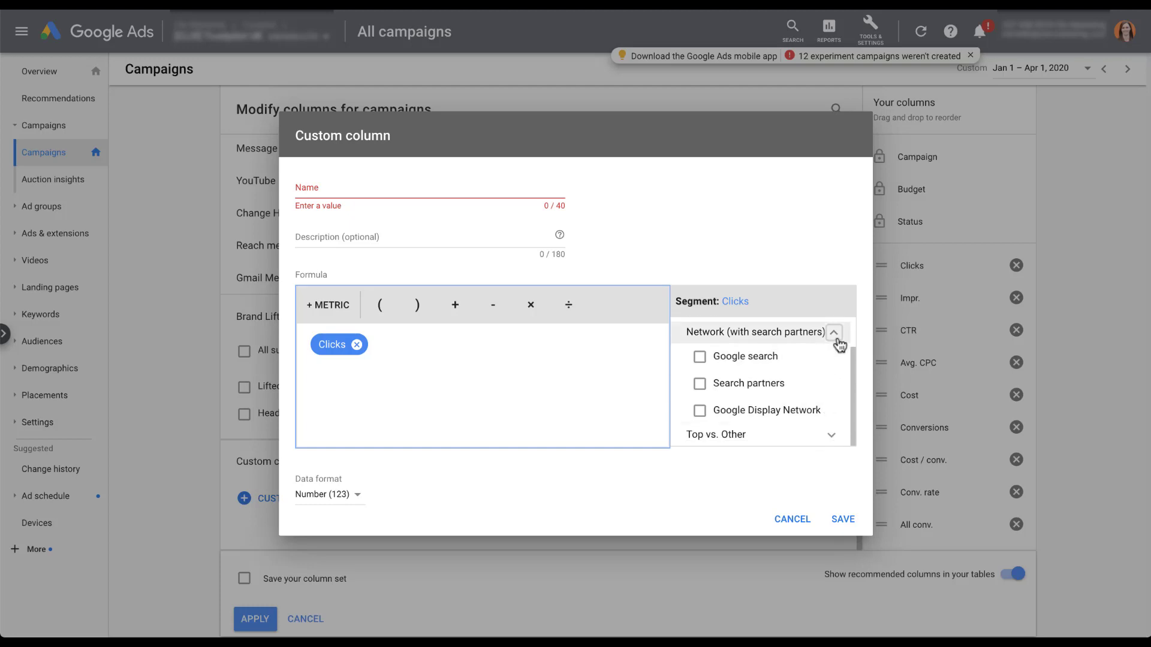
{"action": "left_click", "coordinate": [834, 332]}
- After checking Top vs. Other, restrict Clicks to Mobile phones under the Device segment
{"action": "left_click", "coordinate": [833, 396]}
{"action": "scroll", "coordinate": [789, 377], "scroll_direction": "down", "scroll_amount": 1}
{"action": "scroll", "coordinate": [789, 379], "scroll_direction": "down", "scroll_amount": 2}
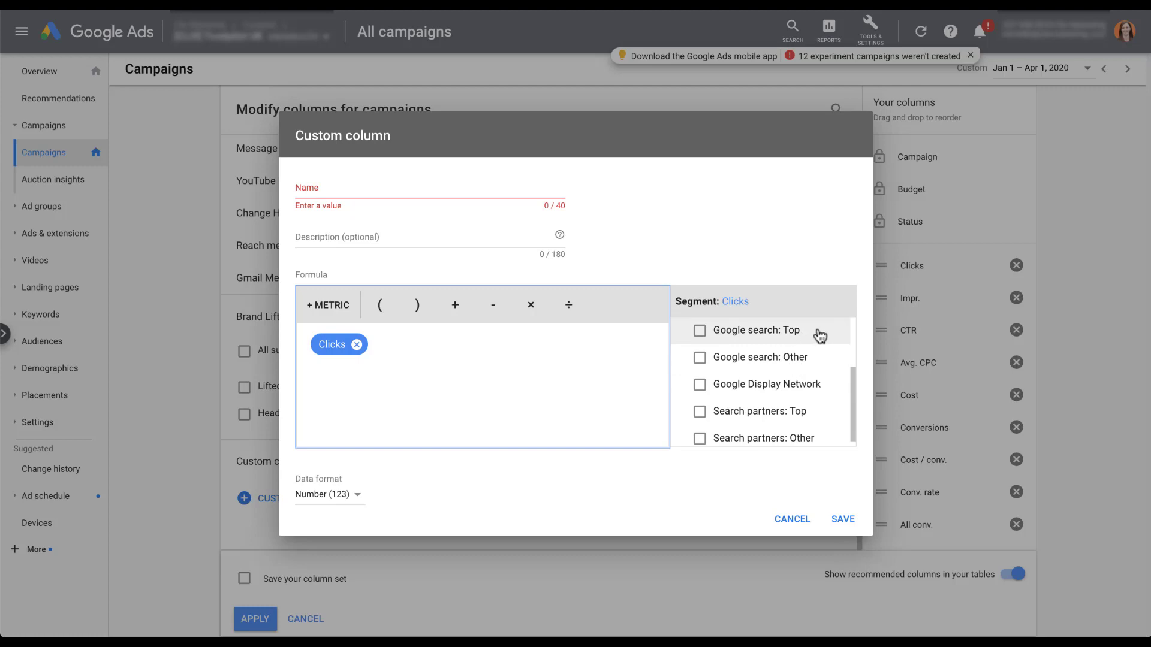
{"action": "scroll", "coordinate": [826, 407], "scroll_direction": "down", "scroll_amount": 1}
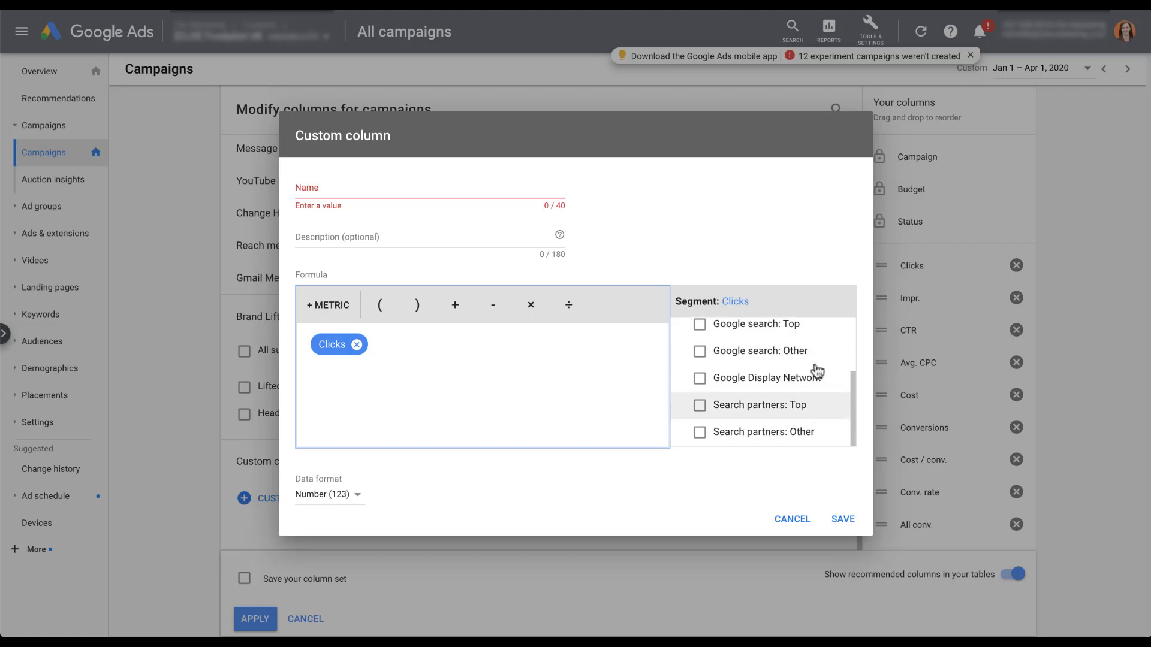
{"action": "scroll", "coordinate": [815, 371], "scroll_direction": "up", "scroll_amount": 2}
{"action": "left_click", "coordinate": [830, 352]}
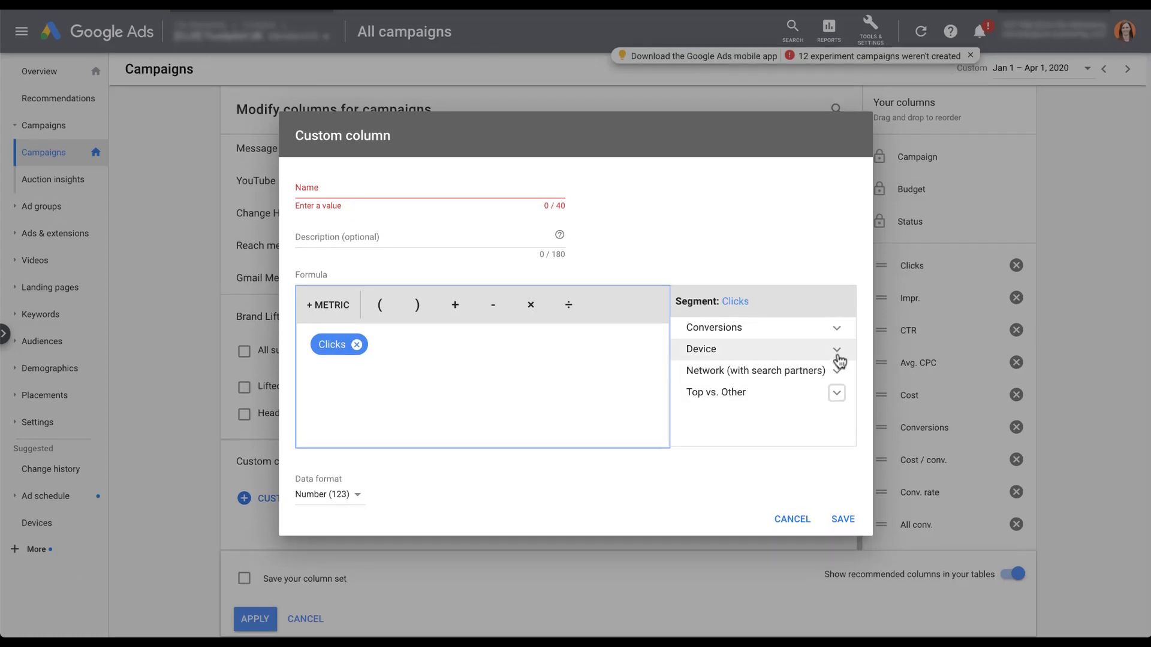
{"action": "left_click", "coordinate": [835, 353]}
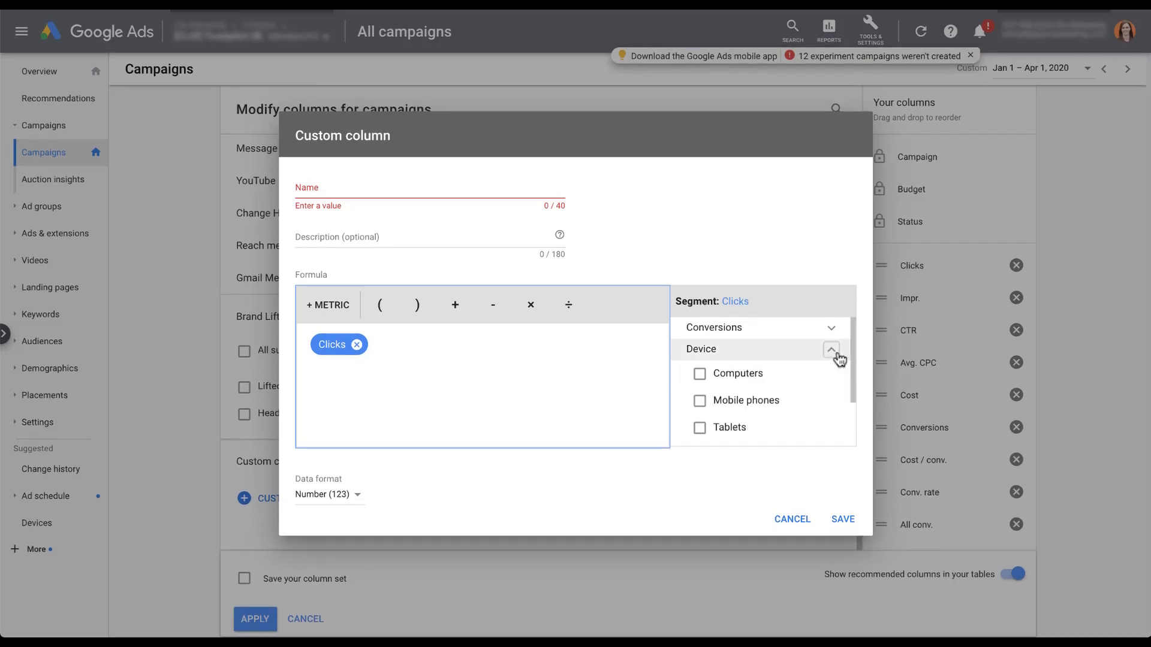
{"action": "left_click", "coordinate": [701, 404]}
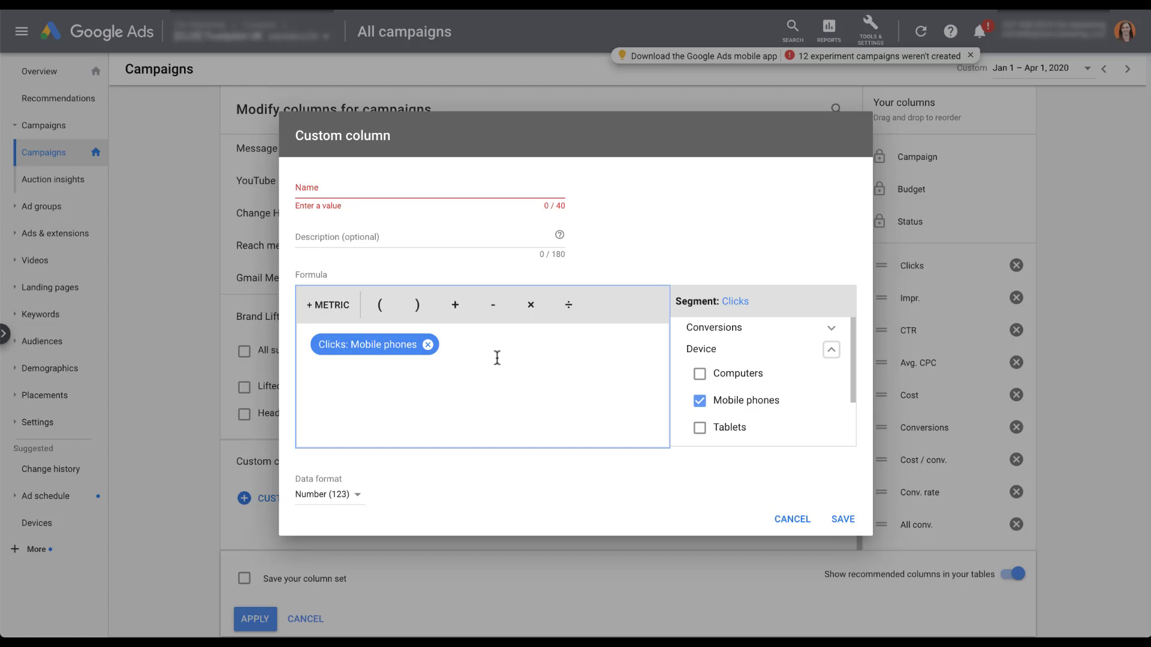
- Remove the Clicks: Mobile phones chip from the formula
{"action": "left_click", "coordinate": [427, 344]}
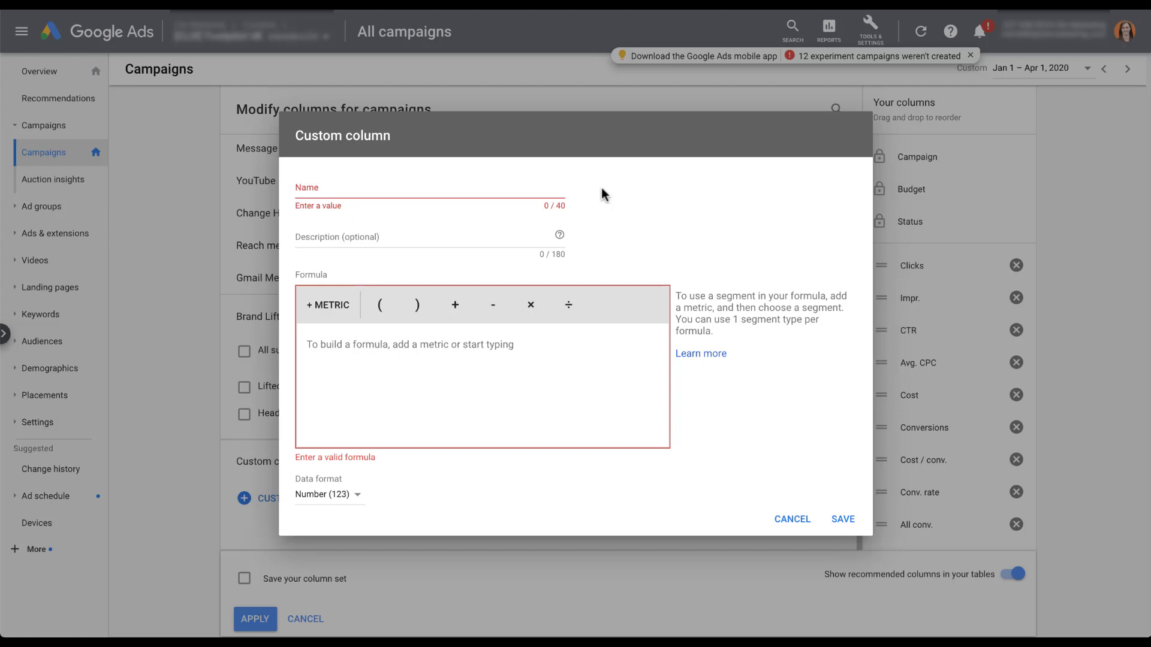
- Name the column 'Demos + Free Trials' with description 'All demo conversions plus Free Sign Ups'
{"action": "left_click", "coordinate": [466, 187]}
{"action": "type", "text": "Demos + Free Trials"}
{"action": "left_click", "coordinate": [420, 237]}
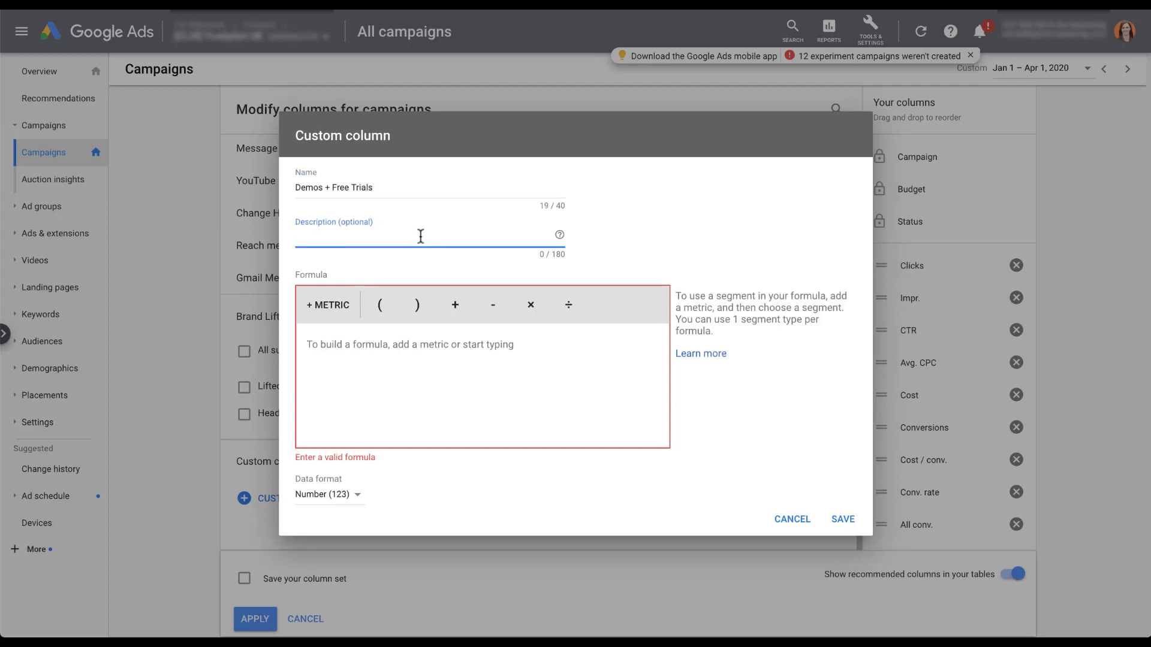
{"action": "type", "text": "All demo conversions plus Free Sign Ups"}
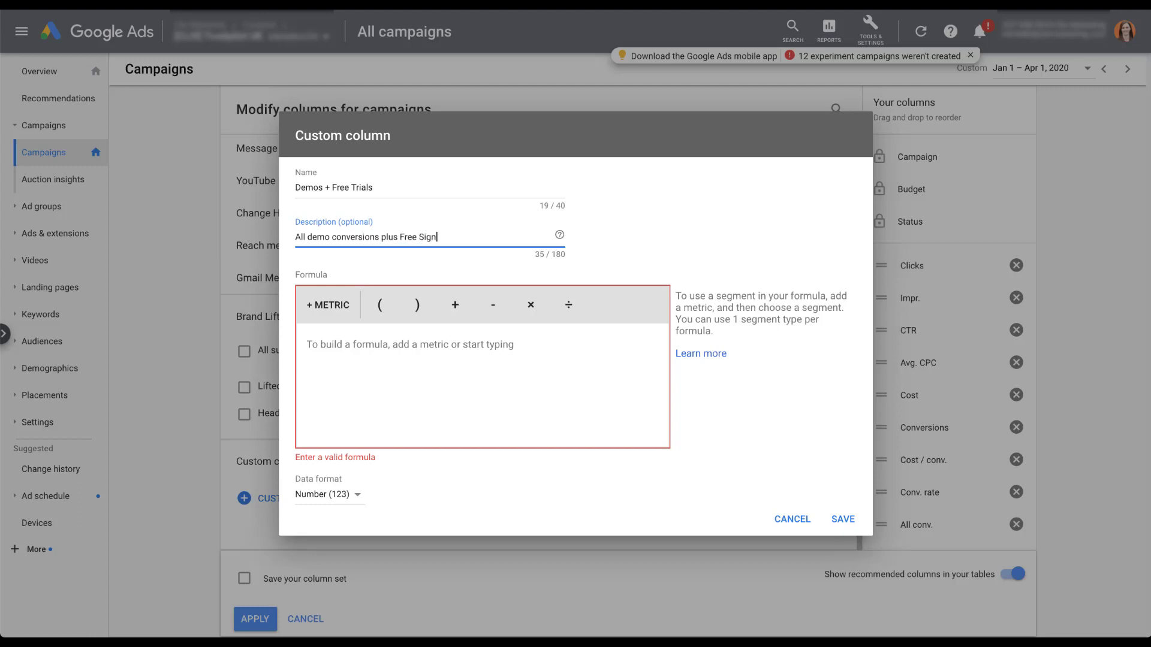
- Add the All conv. metric from the Conversions category to the formula
{"action": "left_click", "coordinate": [334, 309]}
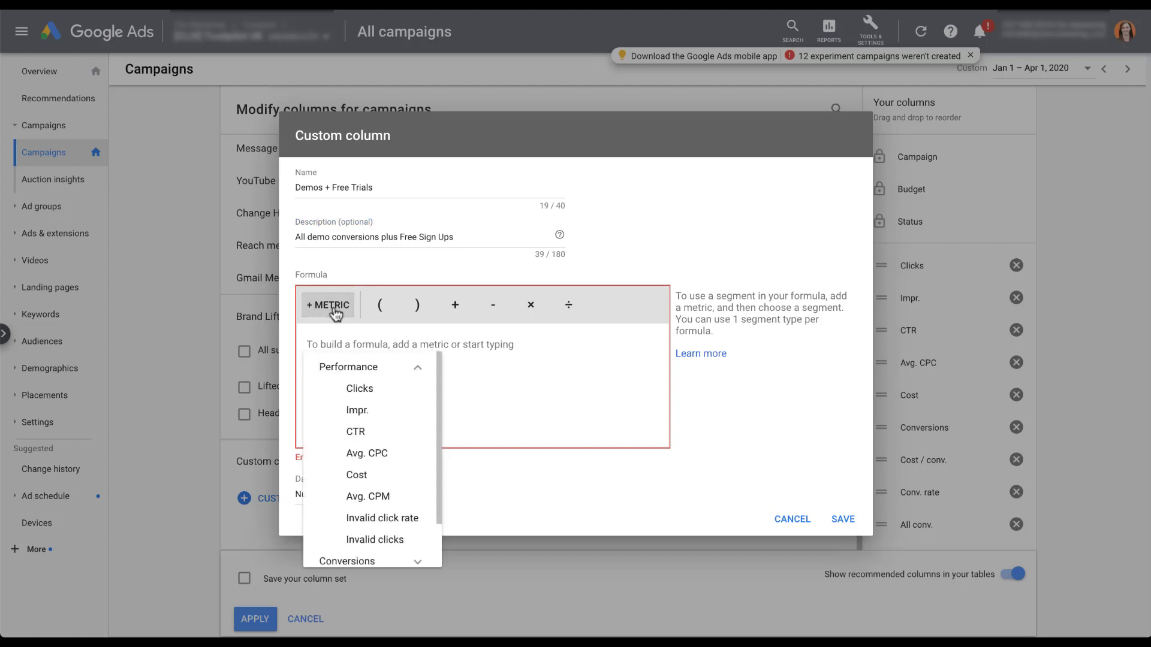
{"action": "left_click", "coordinate": [417, 368]}
{"action": "left_click", "coordinate": [422, 392]}
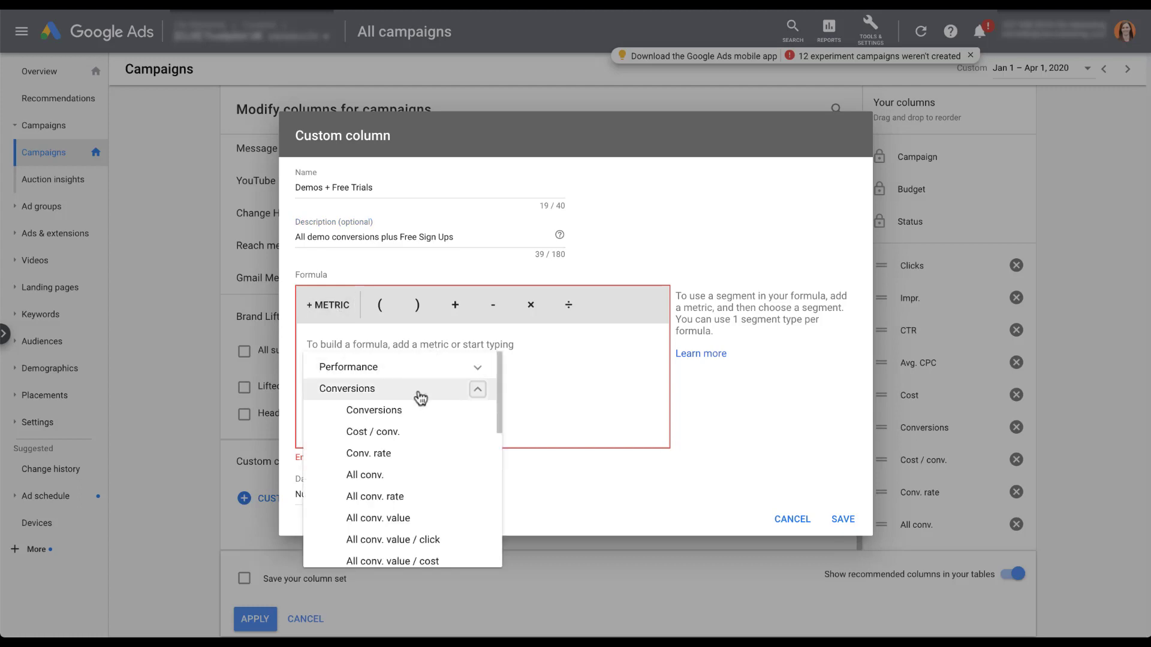
{"action": "left_click", "coordinate": [441, 480]}
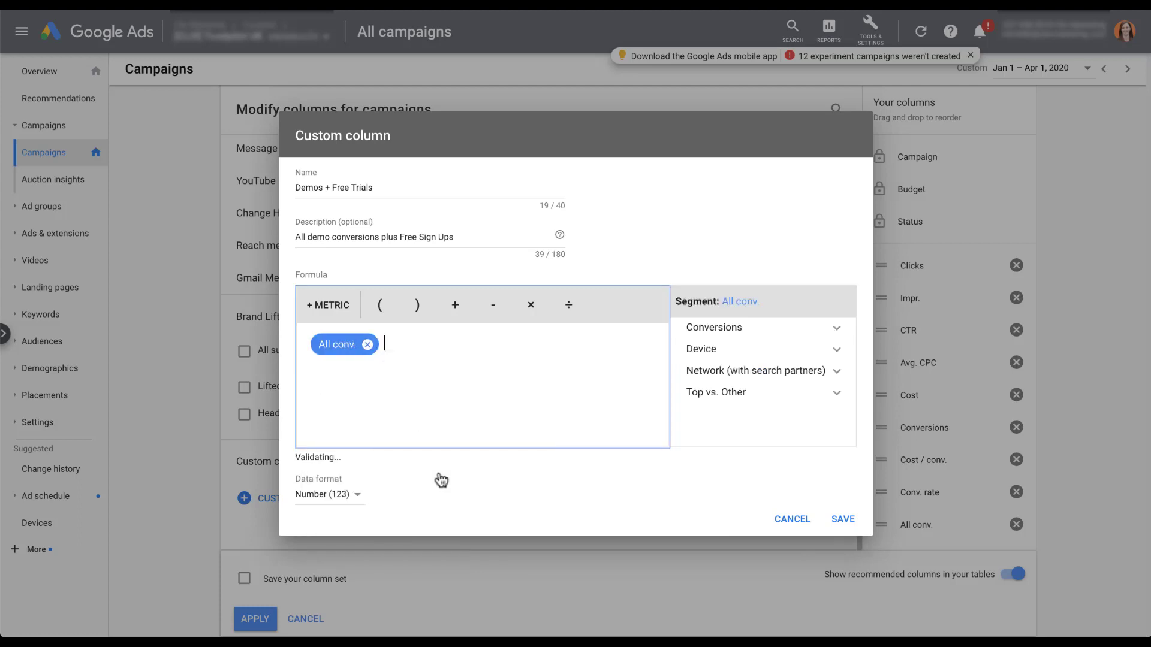
- Limit All conv. to three conversion actions, including demo requests and free sign-ups
{"action": "left_click", "coordinate": [831, 328]}
{"action": "left_click", "coordinate": [831, 372]}
{"action": "scroll", "coordinate": [780, 384], "scroll_direction": "down", "scroll_amount": 3}
{"action": "left_click", "coordinate": [761, 392]}
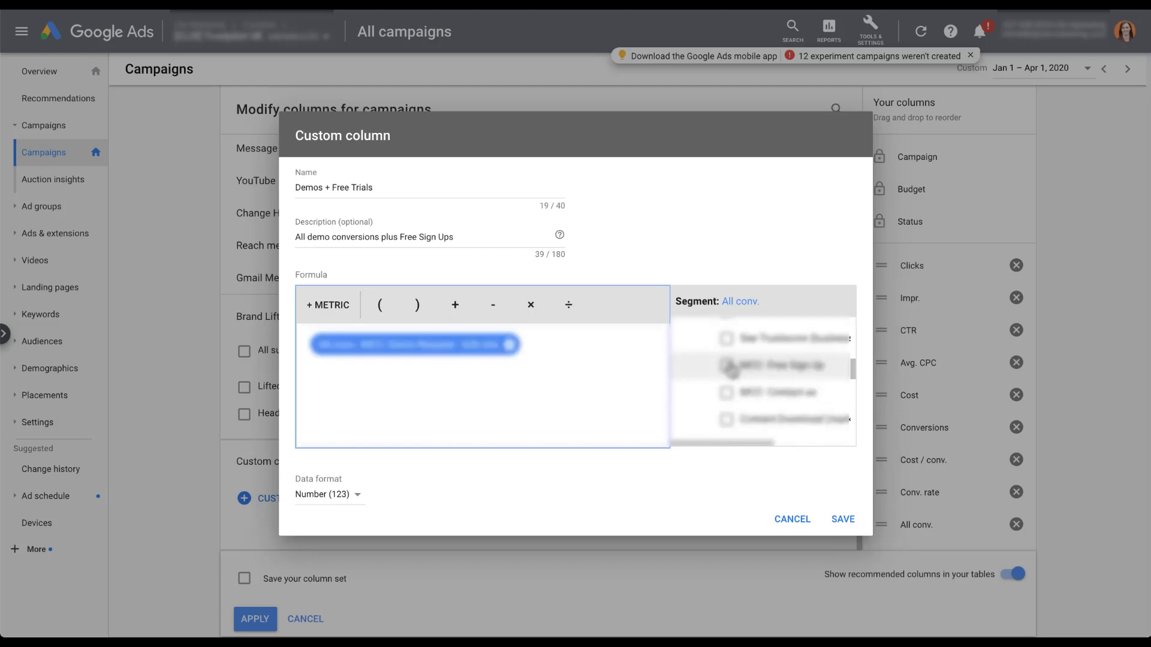
{"action": "left_click", "coordinate": [757, 389]}
{"action": "scroll", "coordinate": [758, 384], "scroll_direction": "down", "scroll_amount": 2}
{"action": "left_click", "coordinate": [728, 354]}
{"action": "scroll", "coordinate": [740, 359], "scroll_direction": "up", "scroll_amount": 5}
{"action": "left_click", "coordinate": [830, 371]}
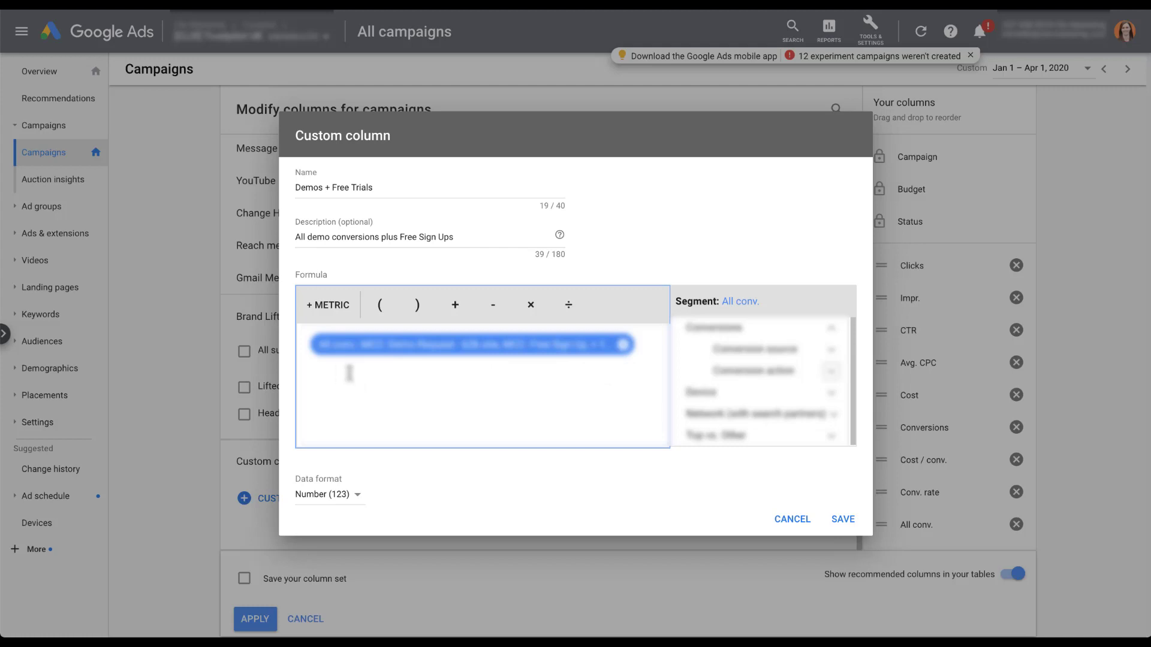
- Save the Demos + Free Trials column and apply it to the campaigns table
{"action": "left_click", "coordinate": [840, 519]}
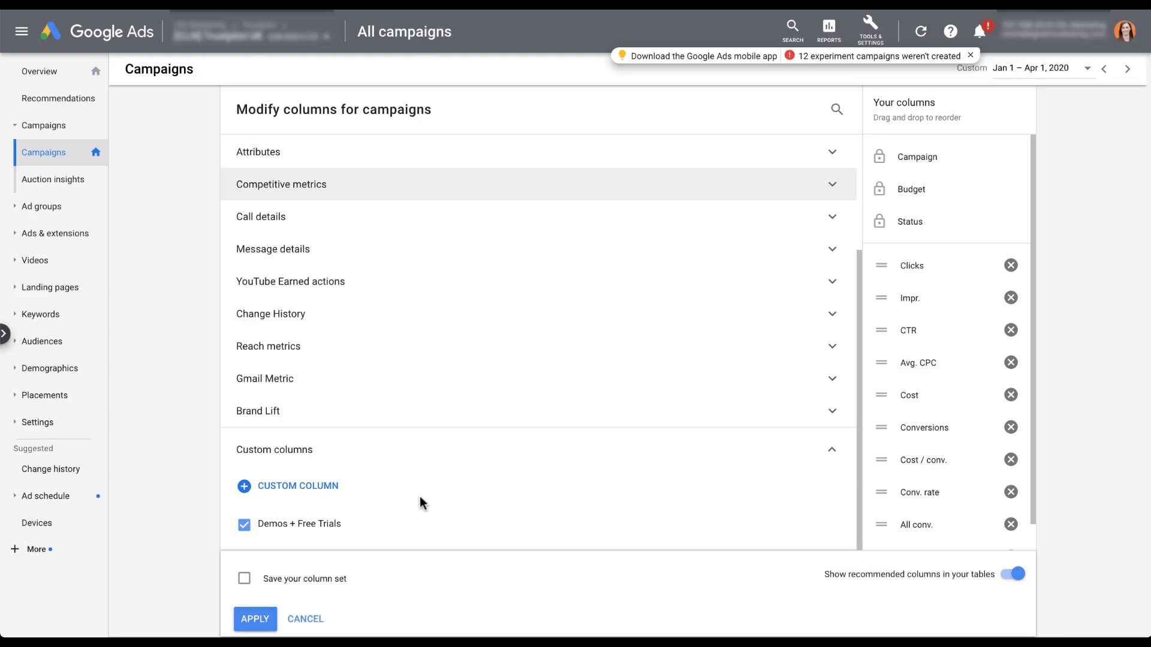
{"action": "mouse_move", "coordinate": [306, 539]}
{"action": "mouse_move", "coordinate": [351, 529]}
{"action": "left_click", "coordinate": [254, 618]}
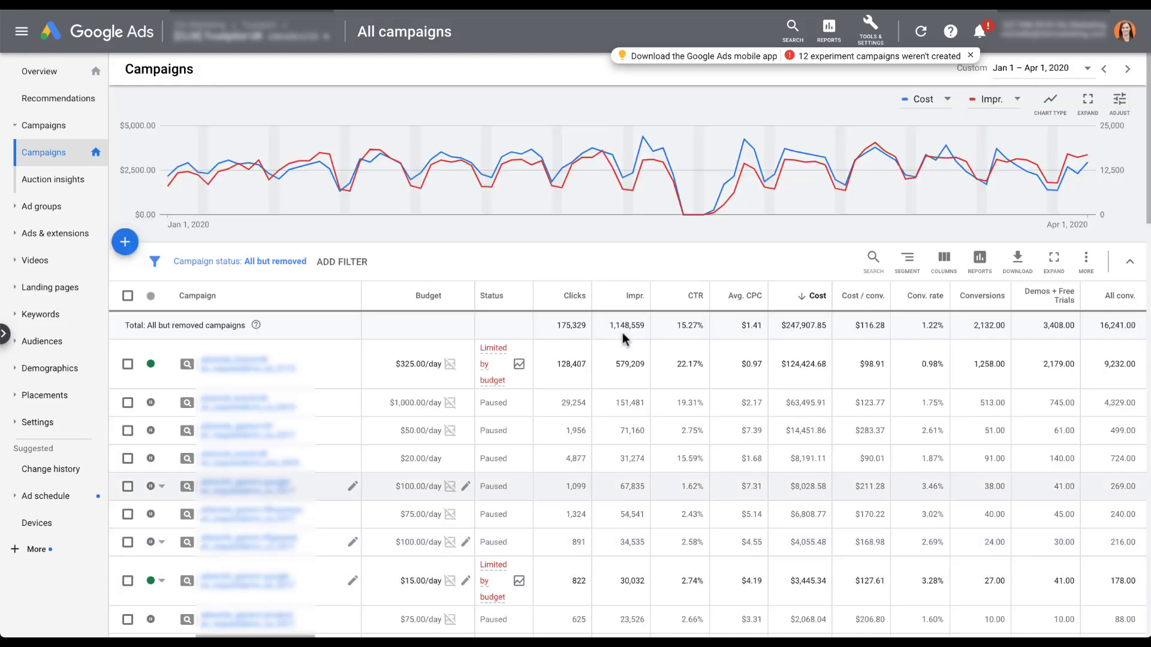
{"action": "mouse_move", "coordinate": [1031, 318]}
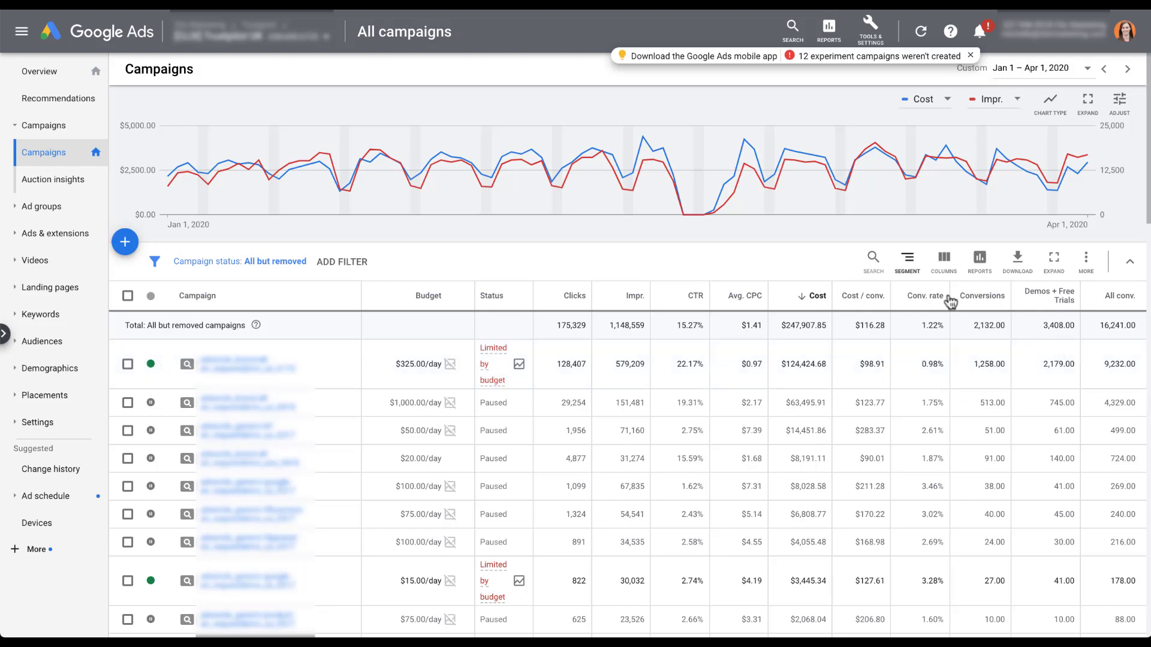
- Segment the campaigns table by Device
{"action": "left_click", "coordinate": [909, 264]}
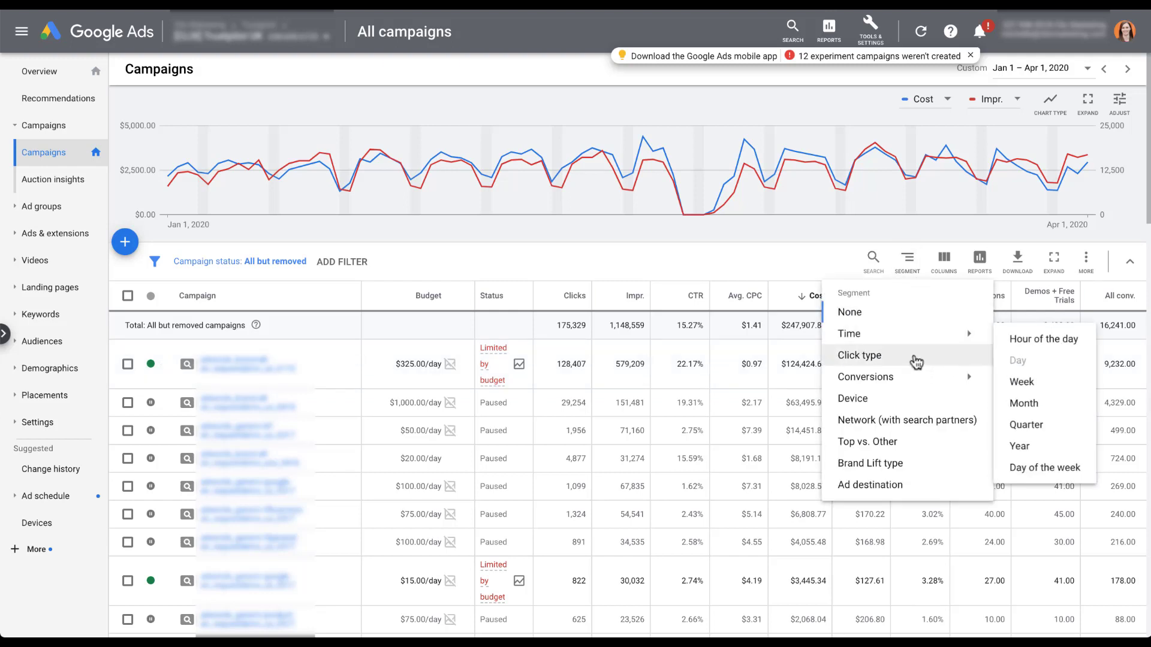
{"action": "left_click", "coordinate": [911, 398]}
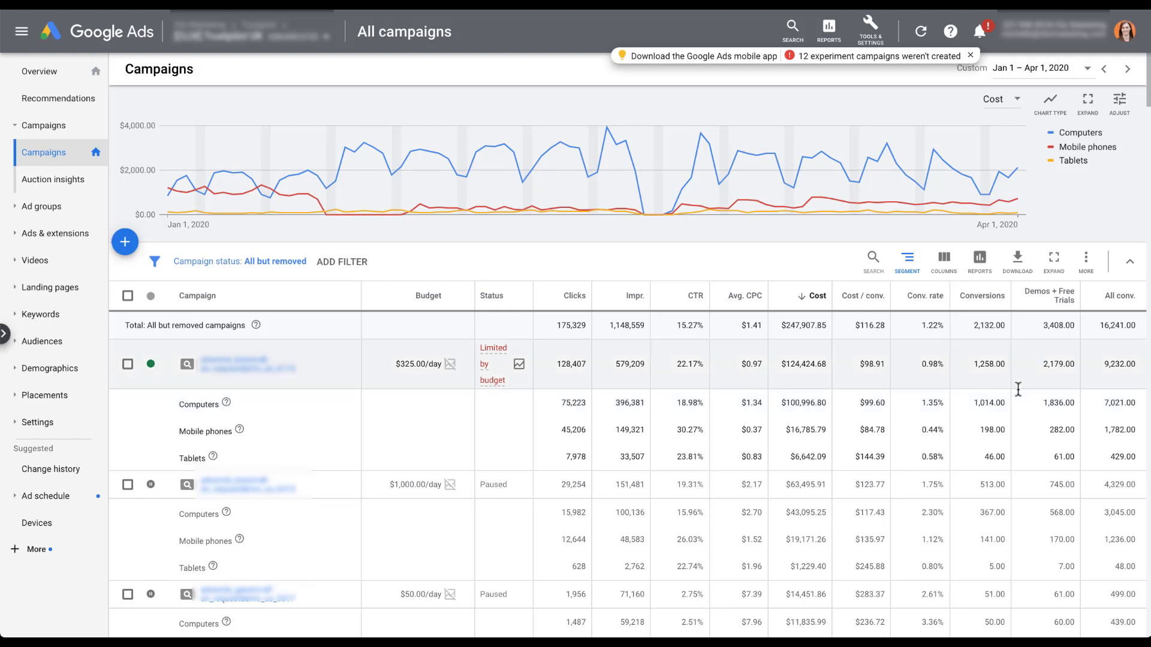
- Filter campaigns to Demos + Free Trials greater than 0 and close the filter bar
{"action": "left_click", "coordinate": [343, 262]}
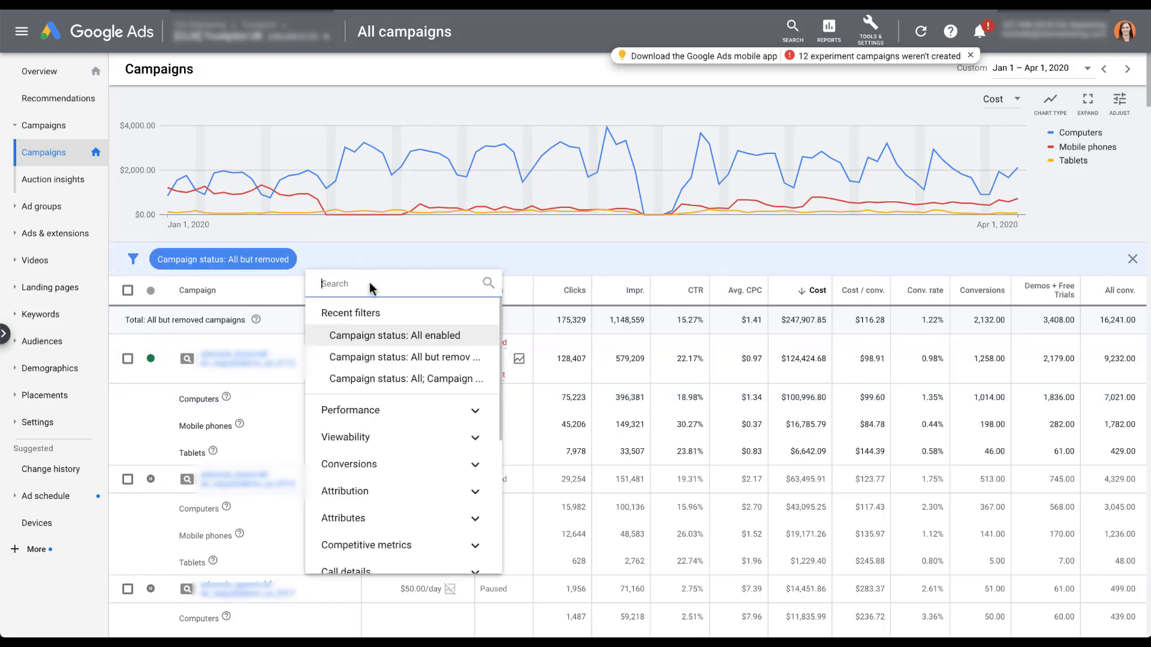
{"action": "scroll", "coordinate": [424, 468], "scroll_direction": "down", "scroll_amount": 3}
{"action": "scroll", "coordinate": [425, 468], "scroll_direction": "down", "scroll_amount": 3}
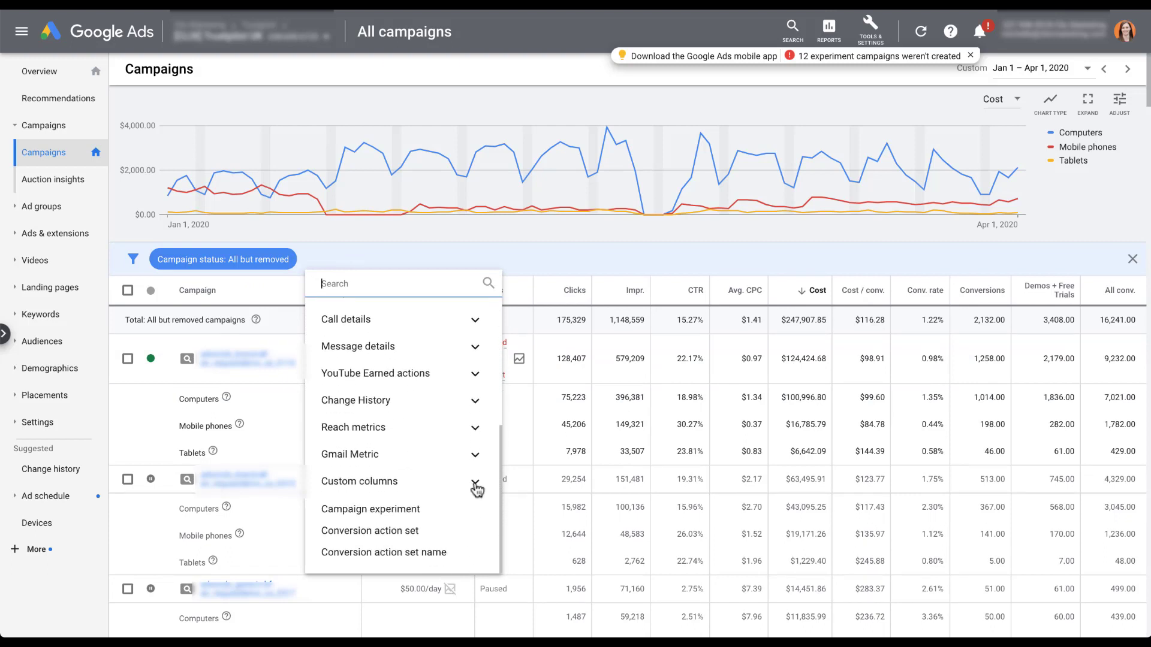
{"action": "left_click", "coordinate": [475, 484]}
{"action": "left_click", "coordinate": [372, 508]}
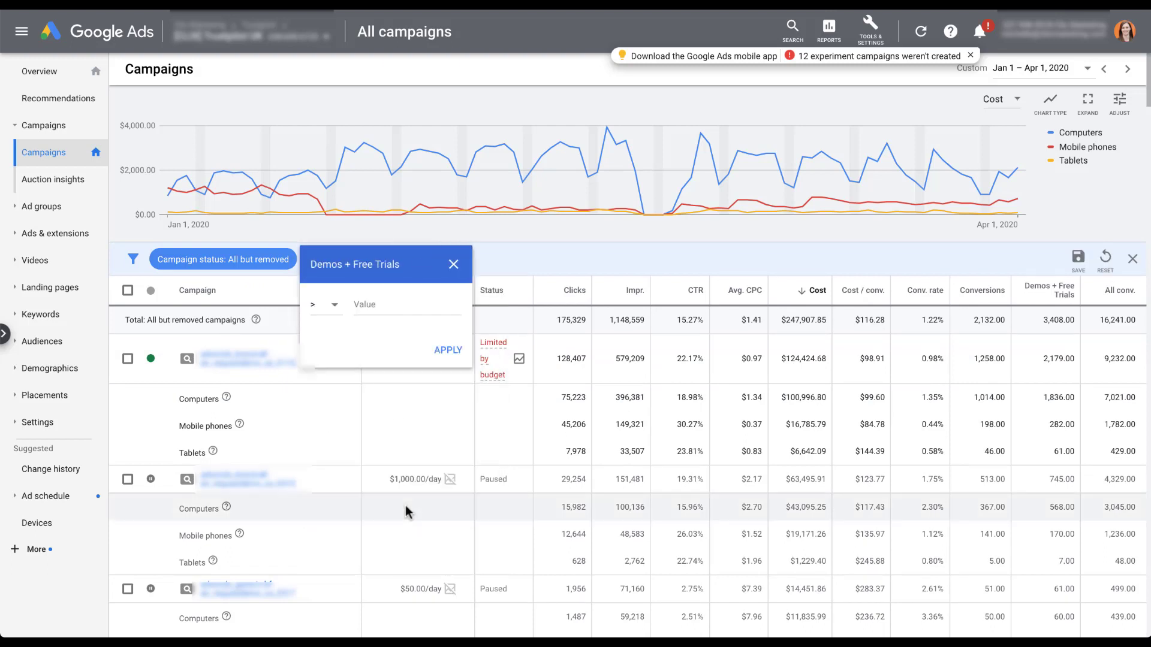
{"action": "left_click", "coordinate": [385, 306]}
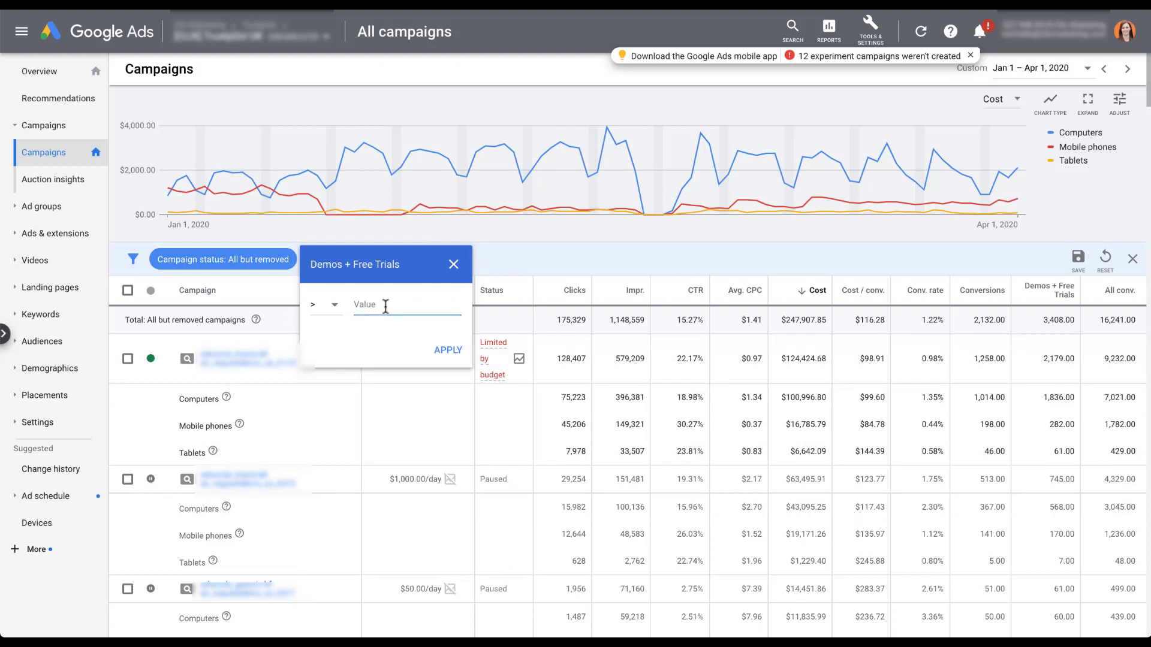
{"action": "type", "text": "0"}
{"action": "left_click", "coordinate": [448, 350]}
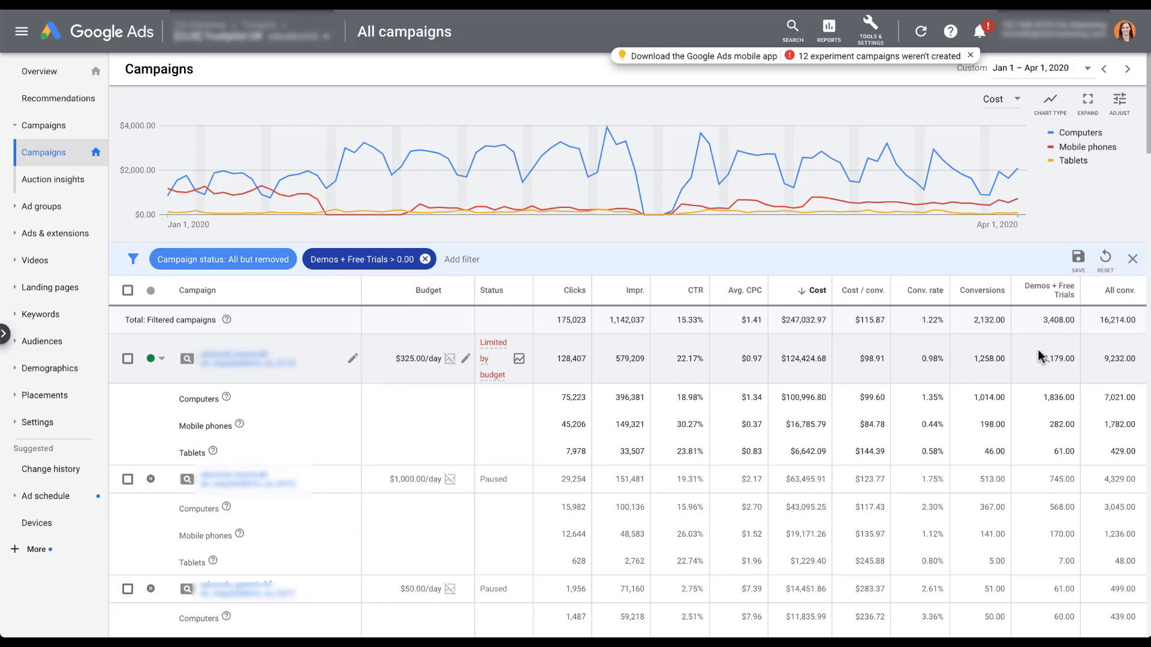
{"action": "left_click", "coordinate": [1132, 260]}
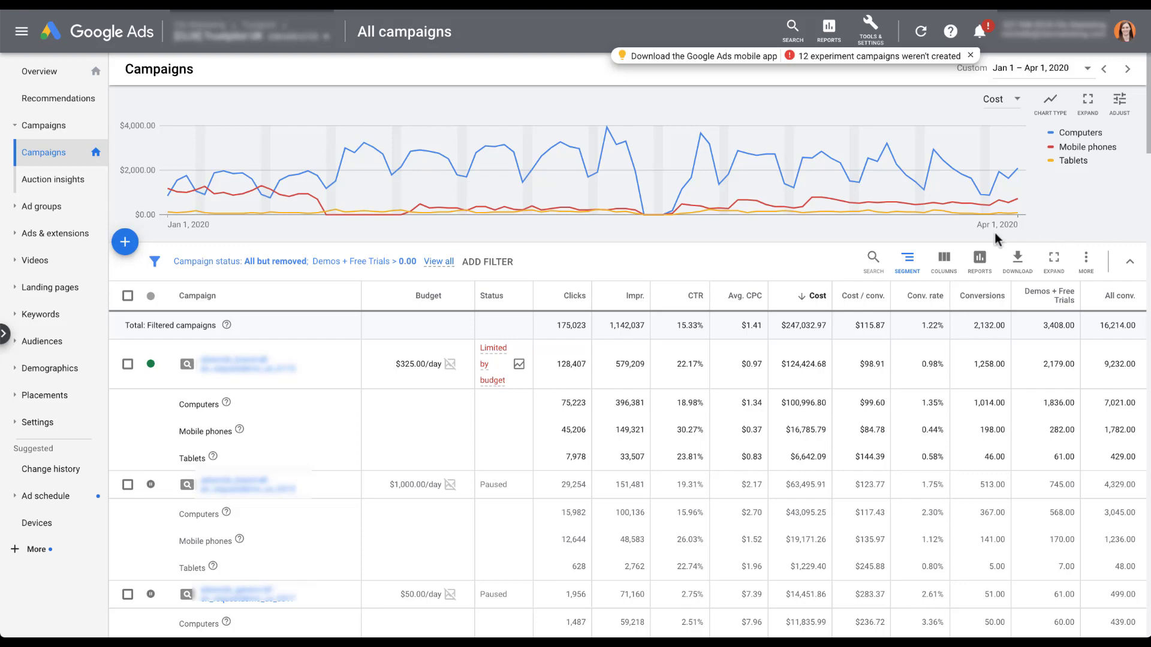
- Reopen the campaign column editor, expand Custom columns and start a new blank custom column
{"action": "left_click", "coordinate": [943, 259]}
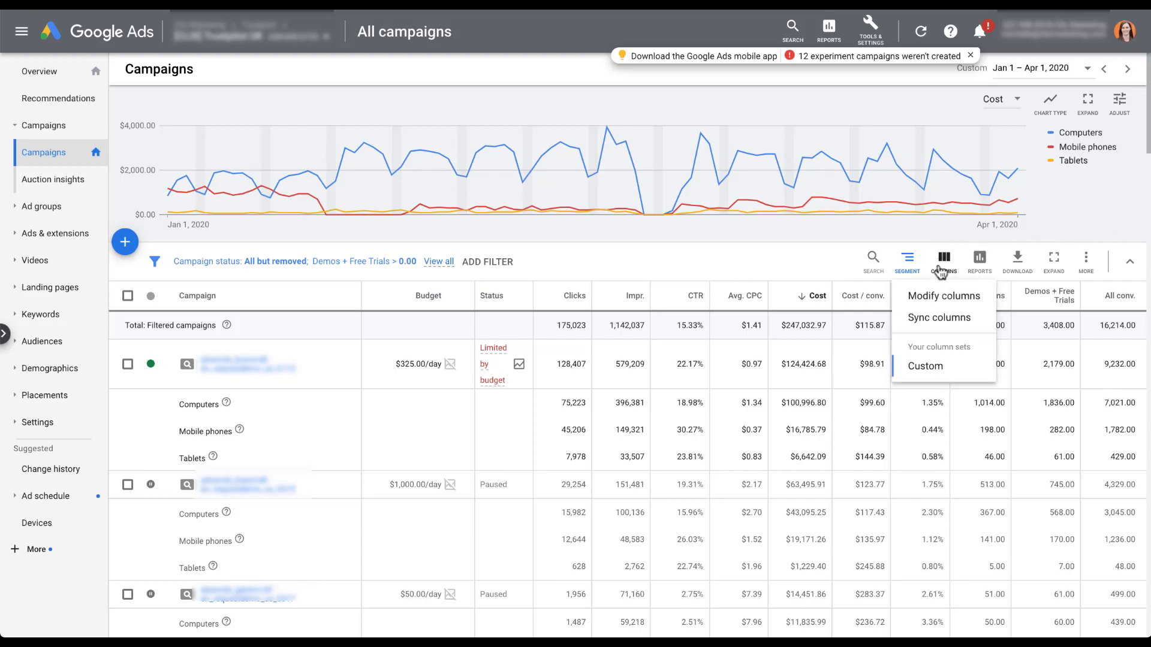
{"action": "left_click", "coordinate": [938, 294]}
{"action": "scroll", "coordinate": [781, 367], "scroll_direction": "down", "scroll_amount": 2}
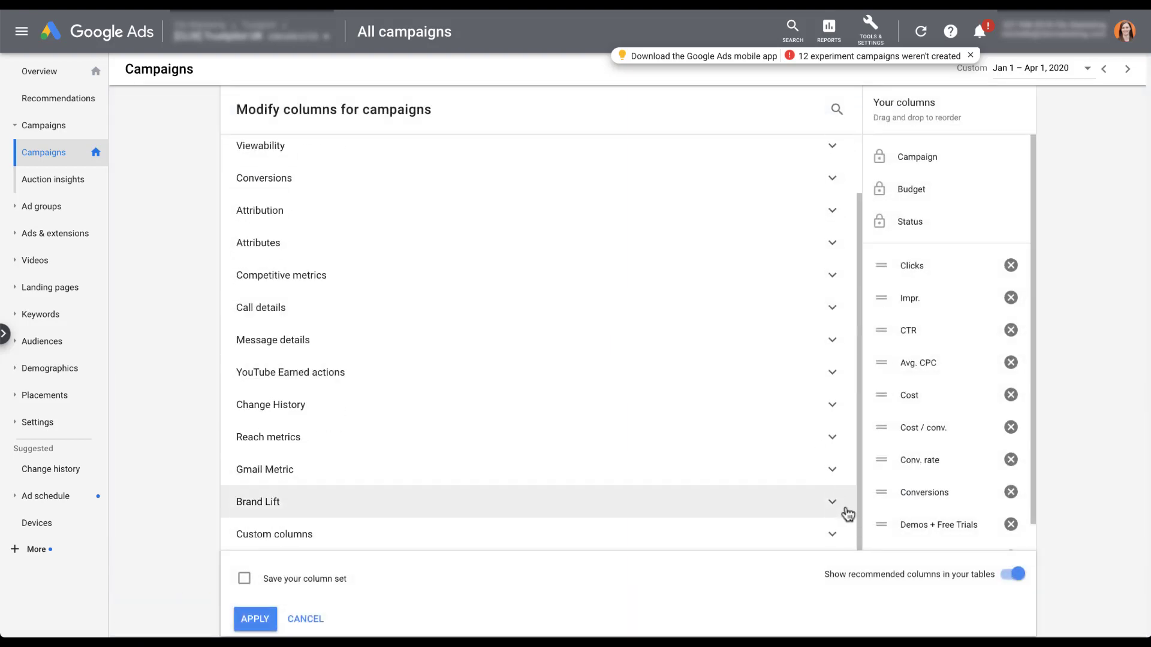
{"action": "scroll", "coordinate": [712, 444], "scroll_direction": "down", "scroll_amount": 2}
{"action": "left_click", "coordinate": [711, 444]}
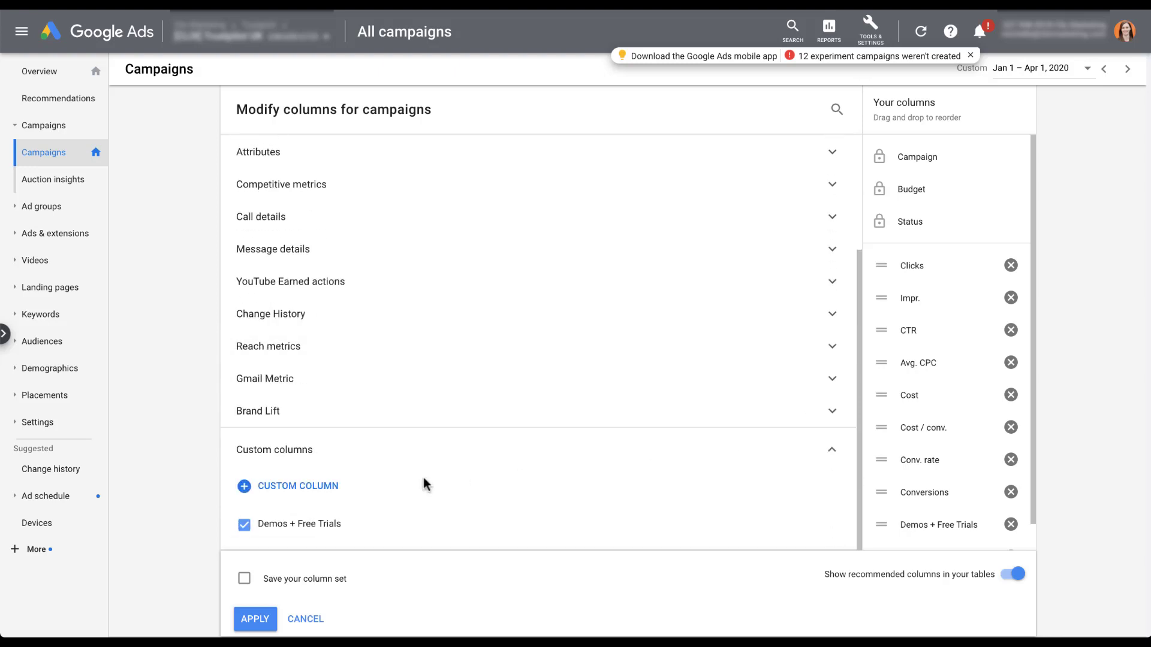
{"action": "left_click", "coordinate": [342, 492]}
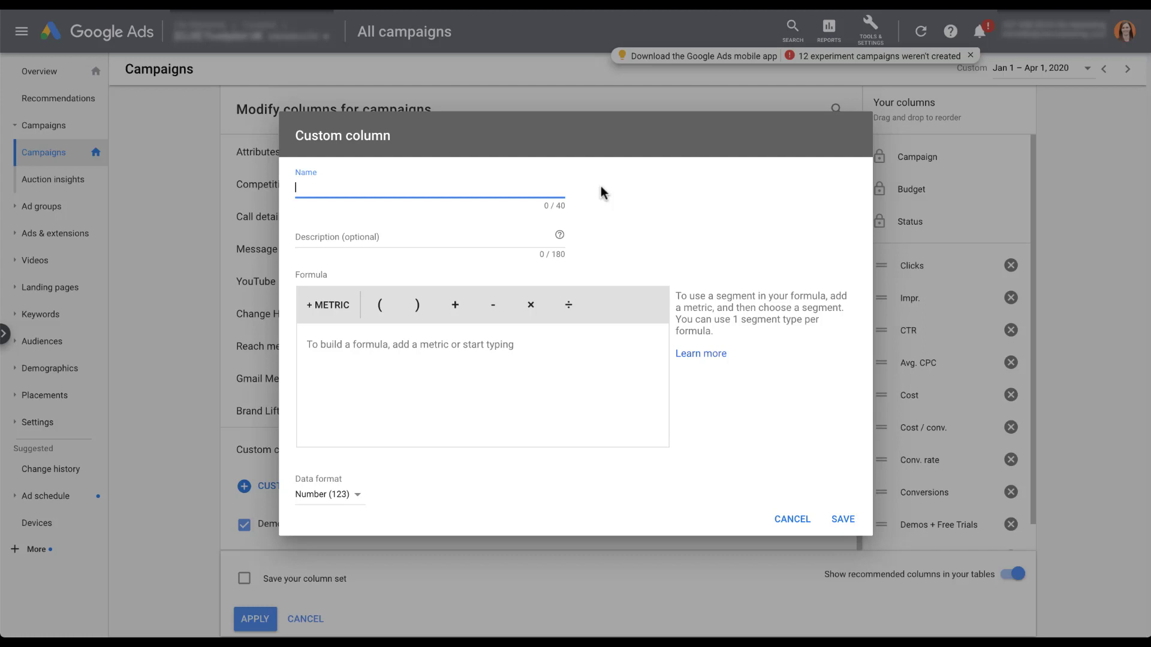
- Name the custom column ITC with the description 'Impressions to Conversion'
{"action": "type", "text": "ITC"}
{"action": "left_click", "coordinate": [449, 240]}
{"action": "type", "text": "Impressions to Conversion"}
- Build the formula Conversions ÷ Impr. from the metric lists
{"action": "left_click", "coordinate": [328, 305]}
{"action": "left_click", "coordinate": [416, 389]}
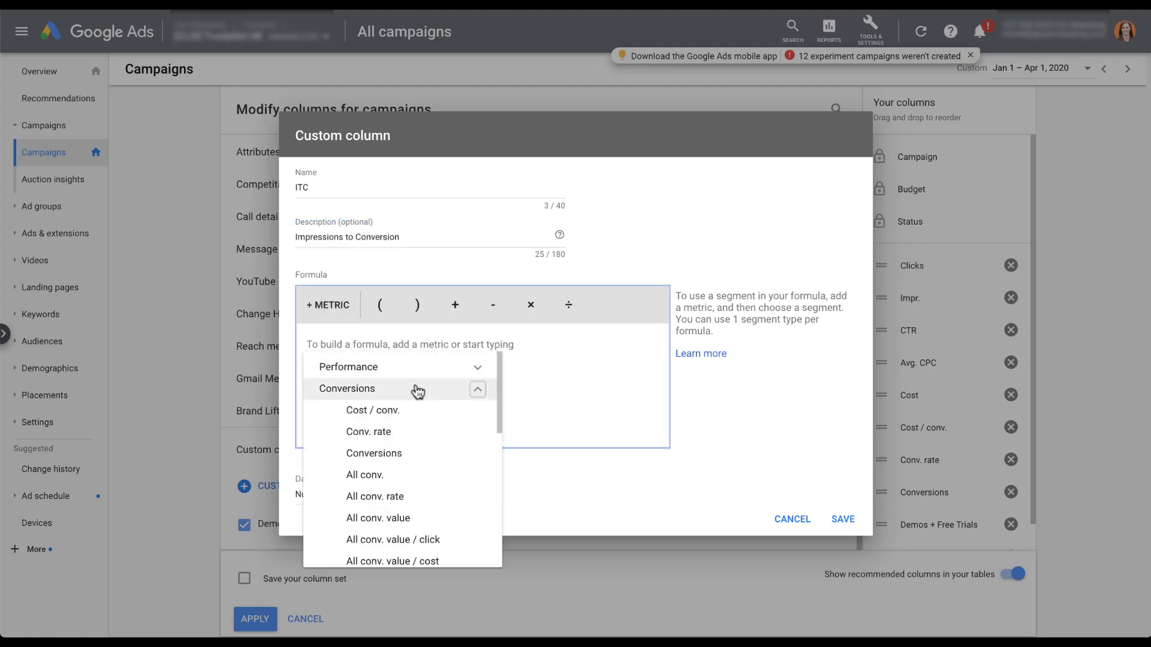
{"action": "left_click", "coordinate": [418, 456]}
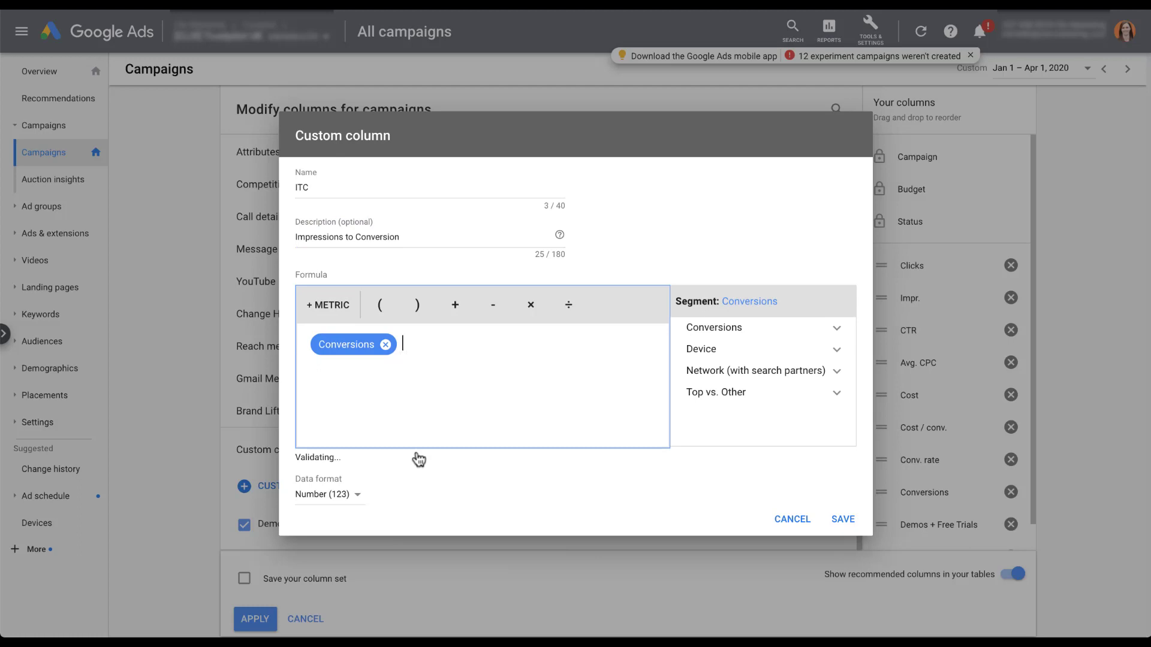
{"action": "left_click", "coordinate": [570, 312]}
{"action": "left_click", "coordinate": [336, 309]}
{"action": "left_click", "coordinate": [587, 371]}
{"action": "left_click", "coordinate": [533, 410]}
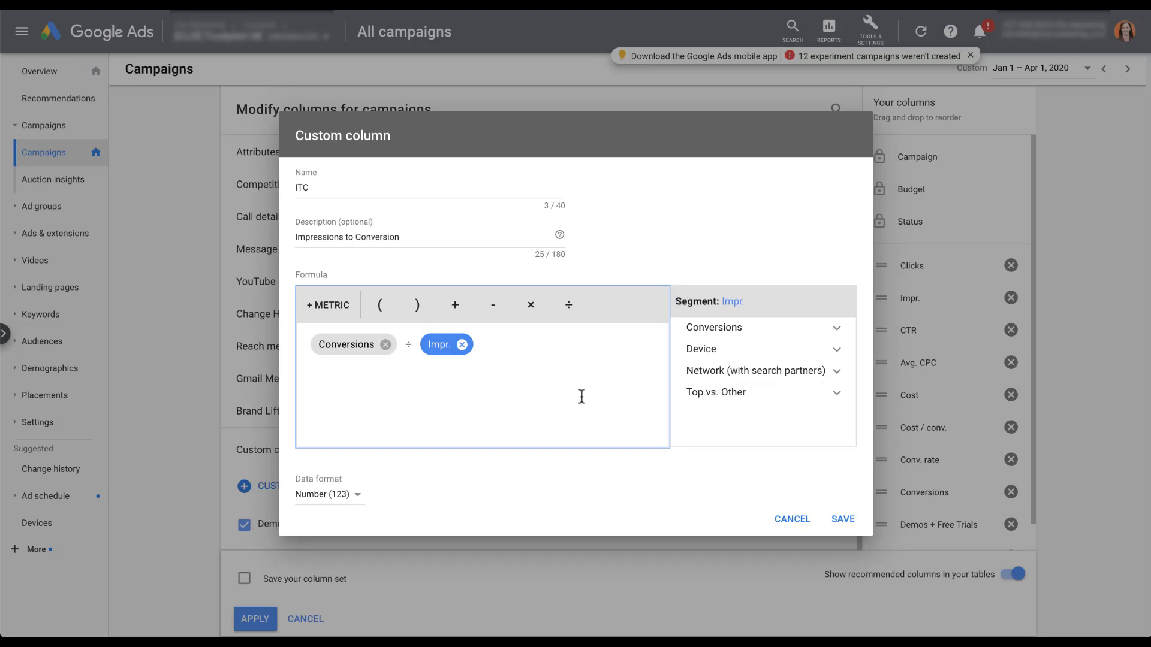
{"action": "left_click", "coordinate": [358, 495]}
- Set ITC's data format to Percent (%) and save the custom column
{"action": "left_click", "coordinate": [359, 531]}
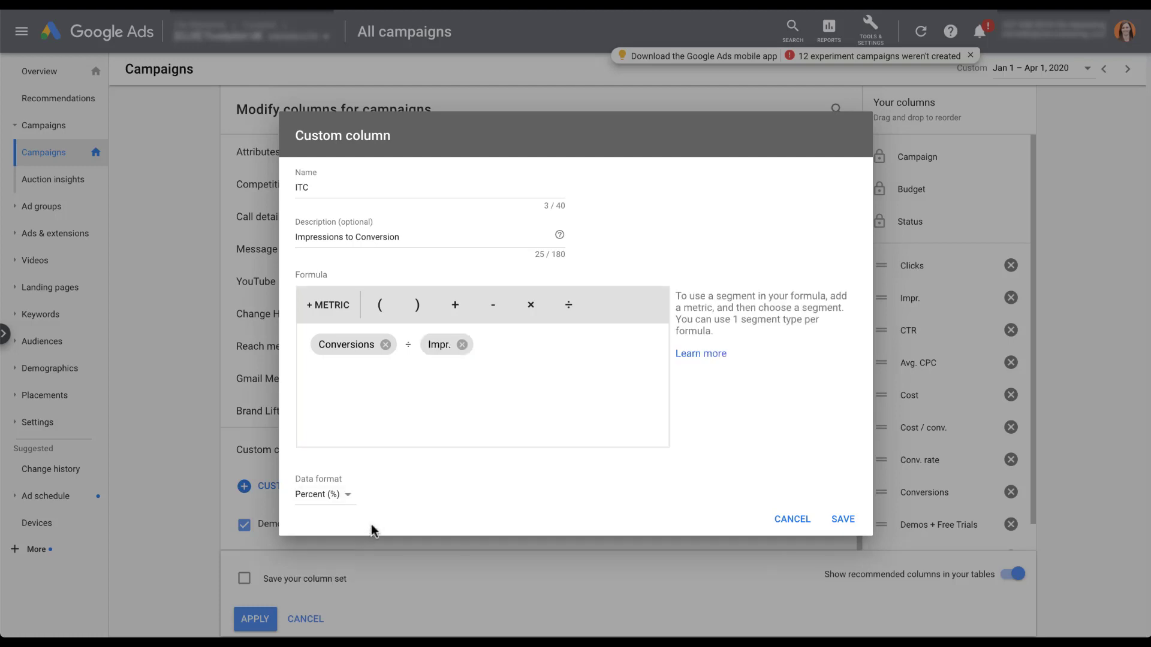
{"action": "left_click", "coordinate": [838, 520]}
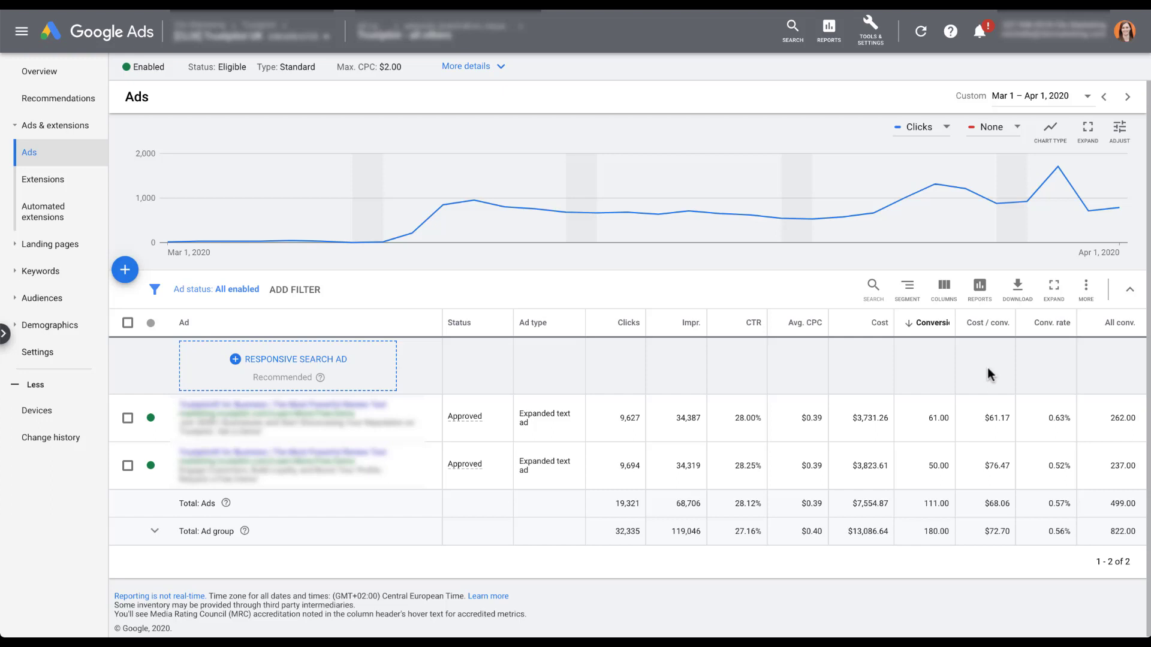
- Open the ads table's Modify columns editor and expand Custom columns to reach ITC
{"action": "left_click", "coordinate": [944, 289]}
{"action": "left_click", "coordinate": [941, 323]}
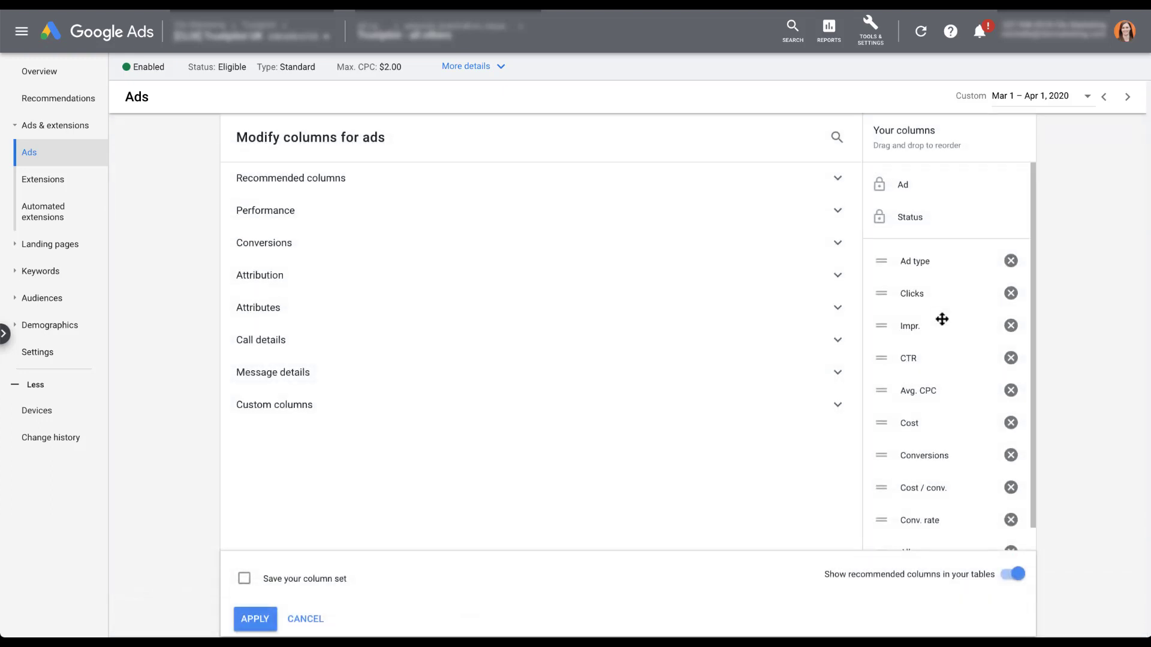
{"action": "left_click", "coordinate": [842, 411]}
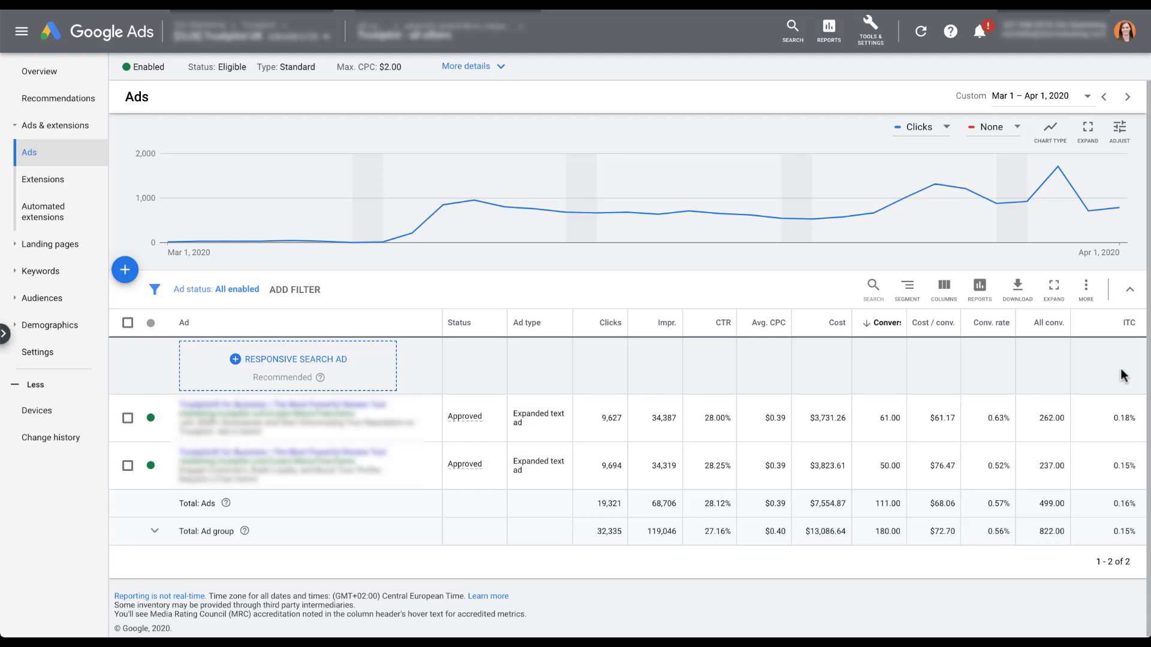
- Segment the ads table by Device into computers, mobile phones and tablets
{"action": "left_click", "coordinate": [907, 286]}
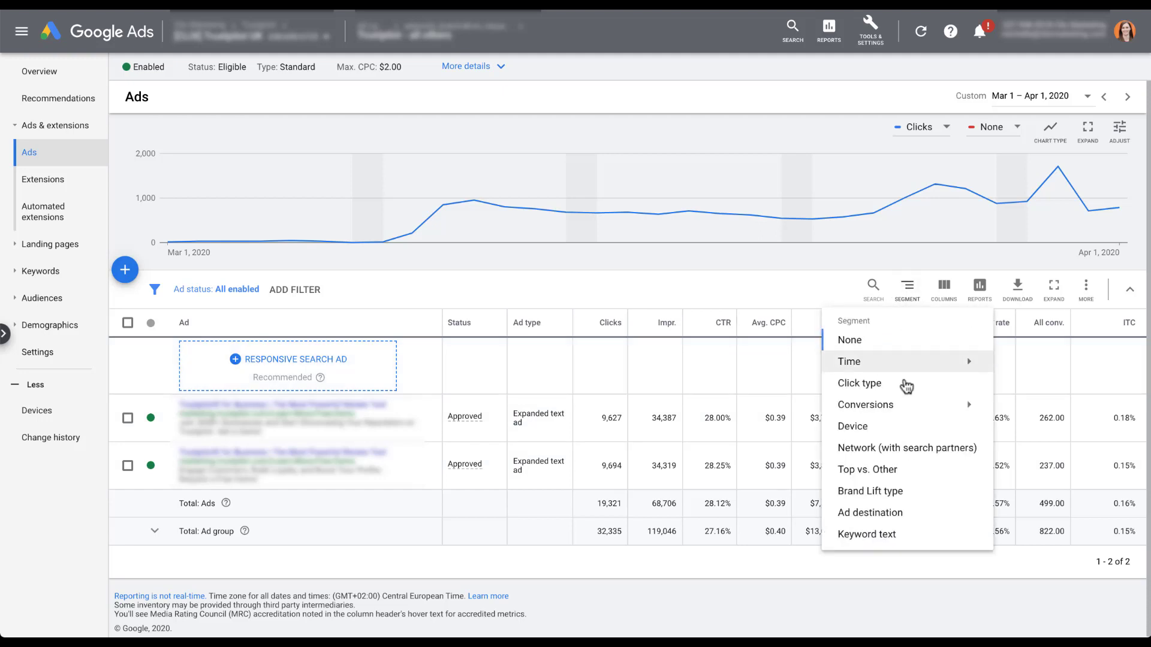
{"action": "left_click", "coordinate": [895, 426]}
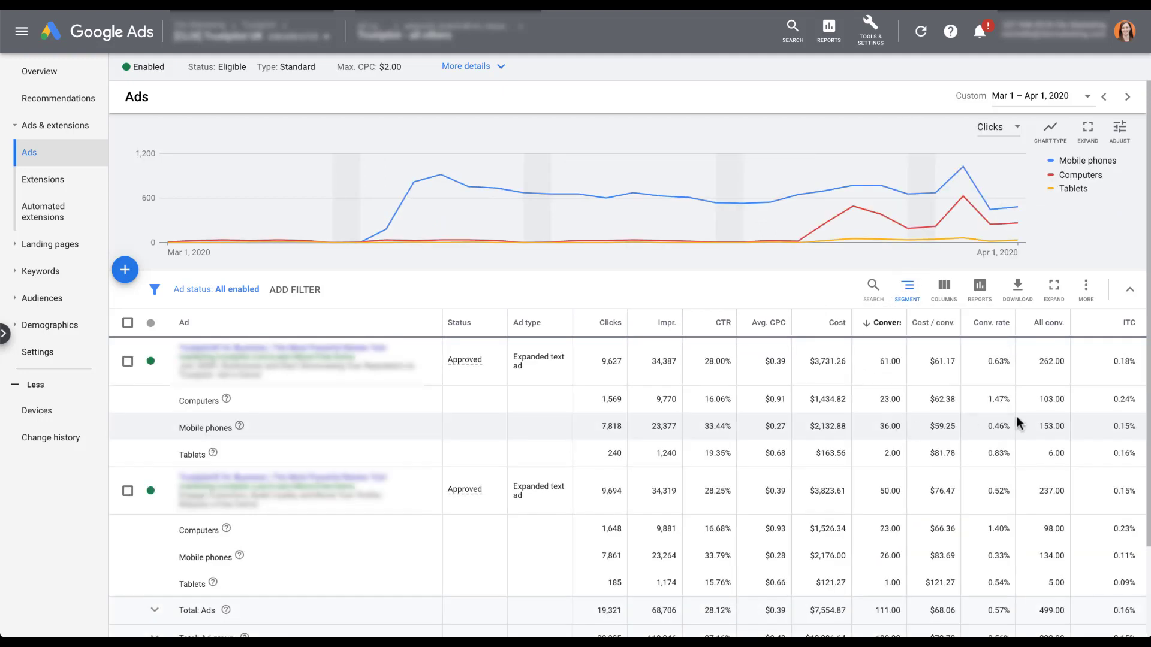